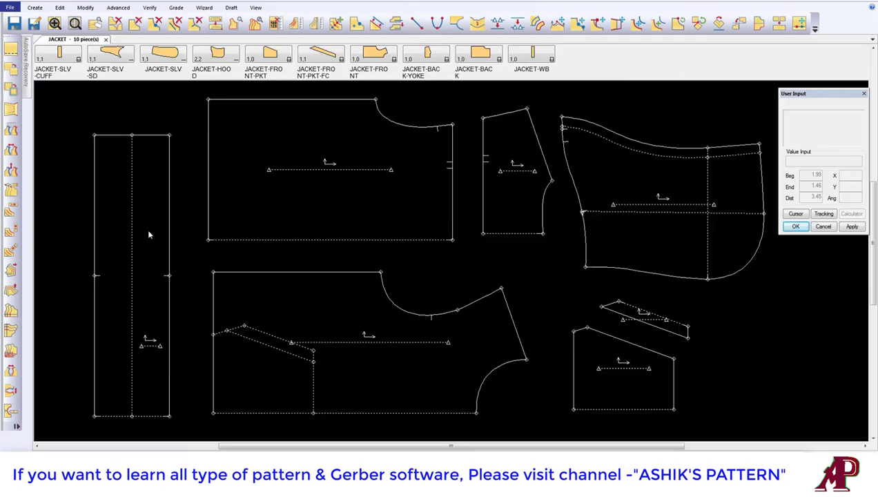
- Try the Add Grade Point on Line tool from the grading tools, then cancel it
{"action": "left_click", "coordinate": [35, 7]}
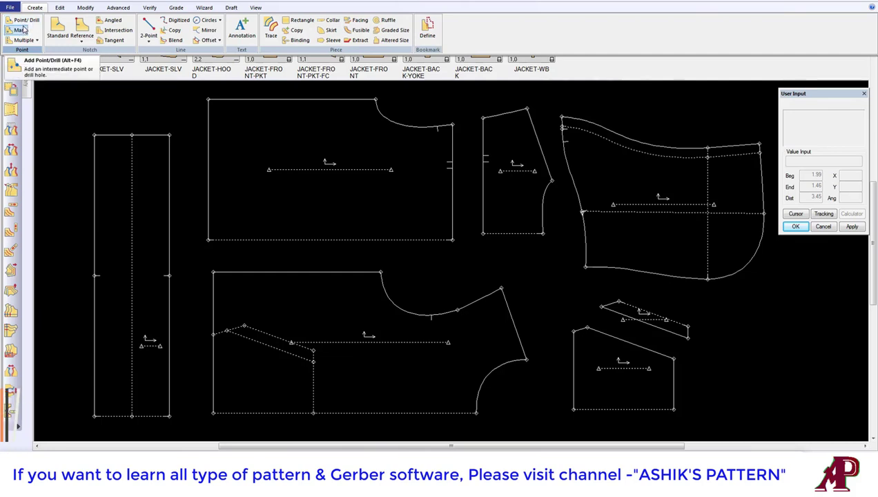
{"action": "left_click", "coordinate": [181, 9]}
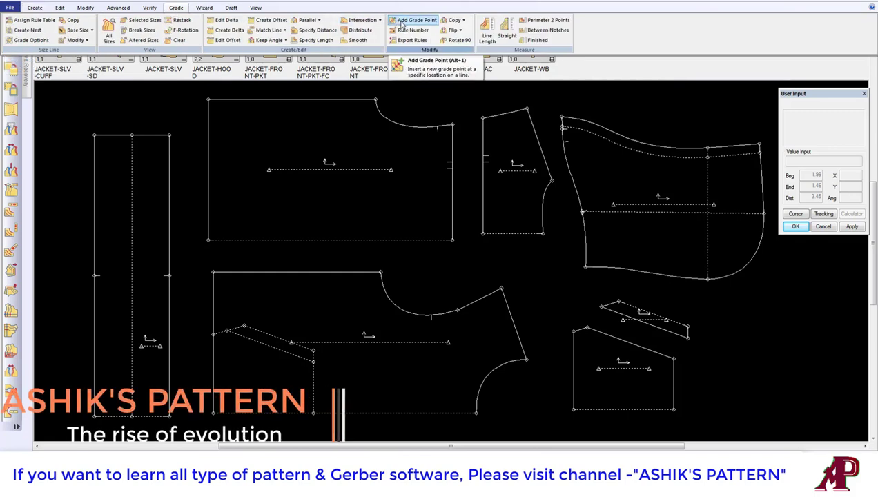
{"action": "left_click", "coordinate": [413, 25]}
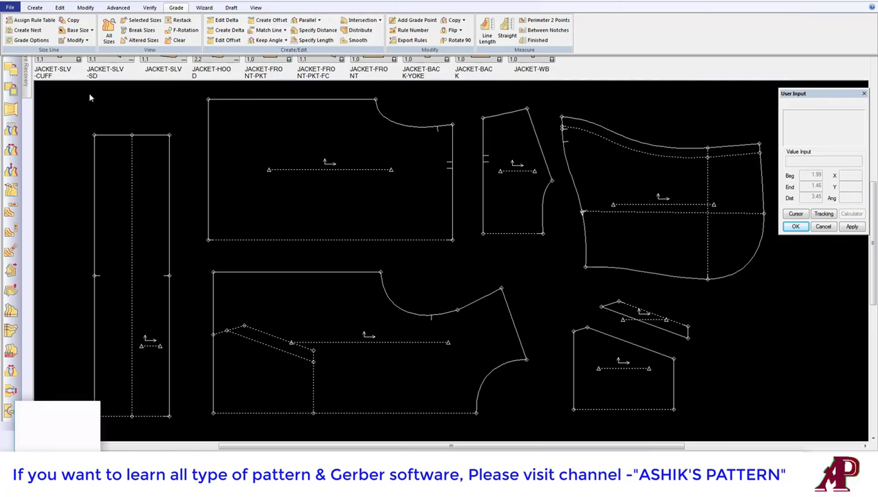
{"action": "left_click", "coordinate": [184, 9]}
{"action": "left_click", "coordinate": [178, 7]}
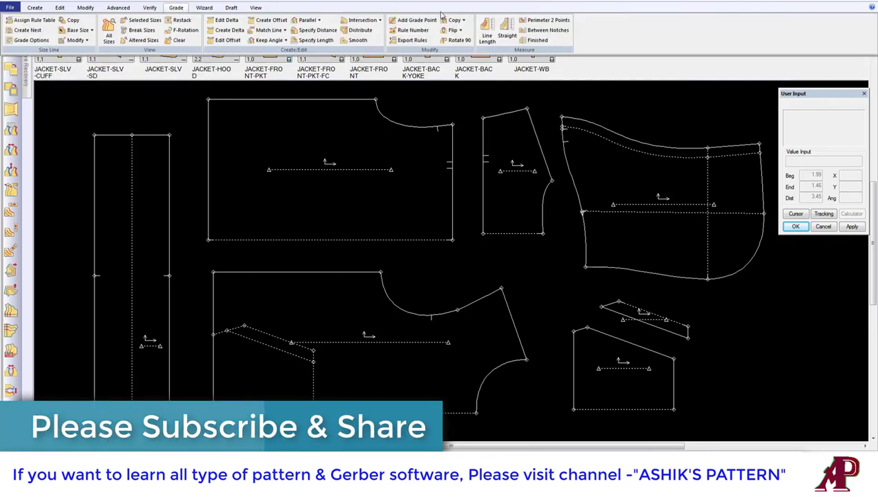
{"action": "left_click", "coordinate": [417, 20]}
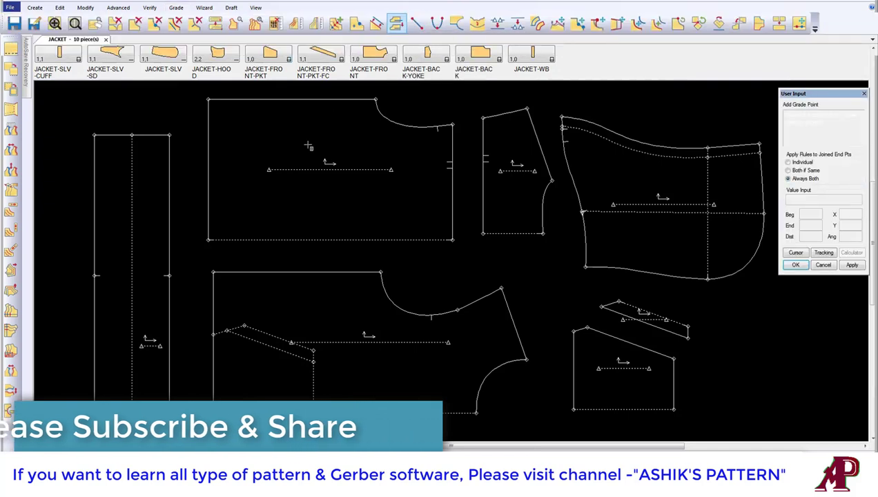
{"action": "right_click", "coordinate": [271, 123]}
{"action": "left_click", "coordinate": [314, 140]}
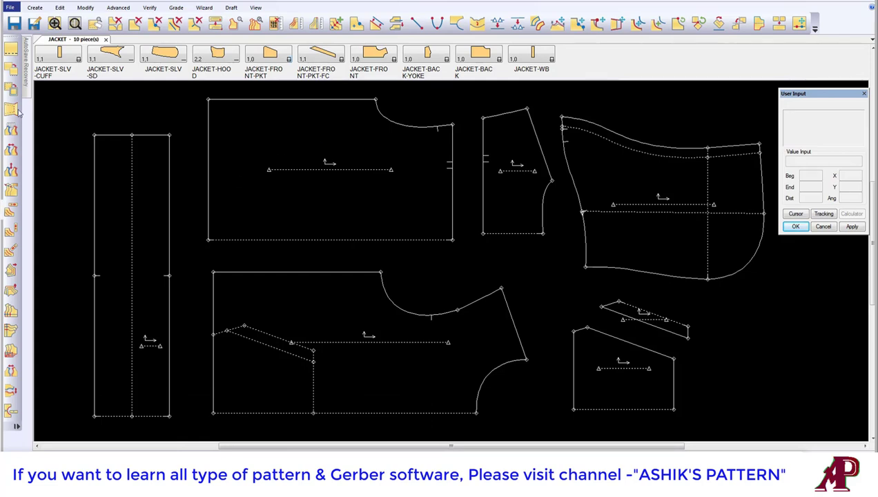
- With Add Point active, box-zoom onto the front piece's neckline, then cancel the point
{"action": "left_click", "coordinate": [35, 8]}
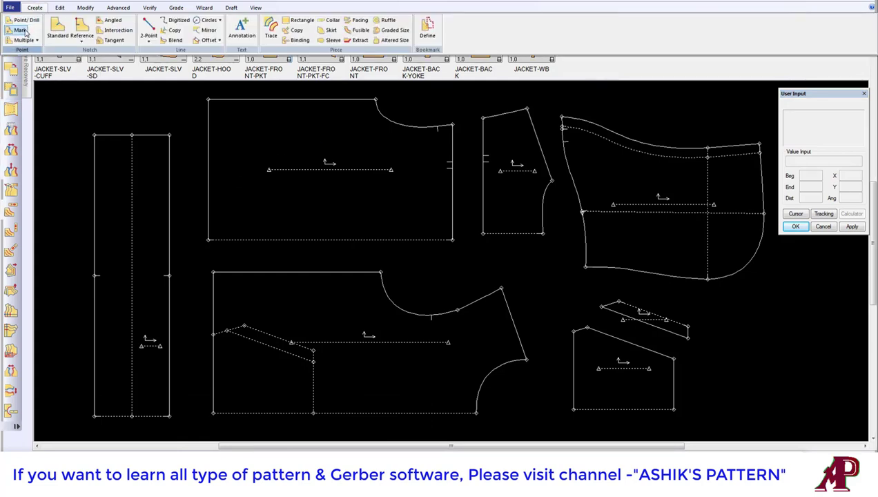
{"action": "left_click", "coordinate": [27, 22]}
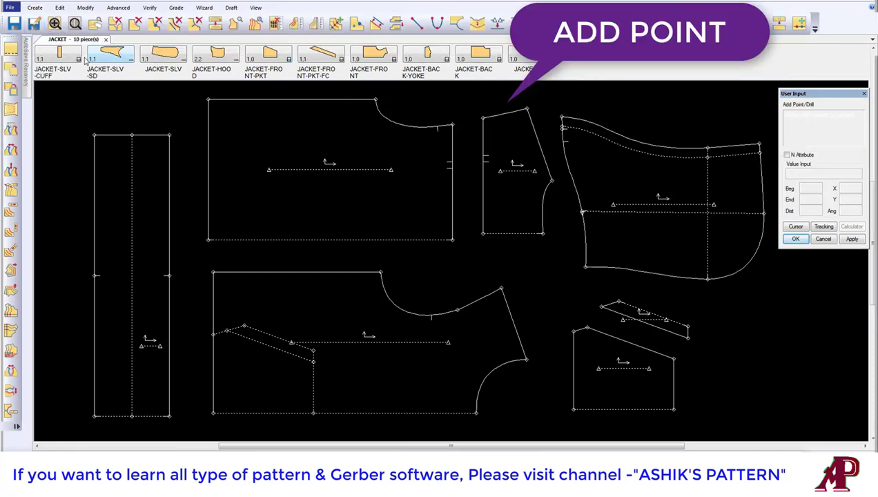
{"action": "left_click", "coordinate": [55, 23]}
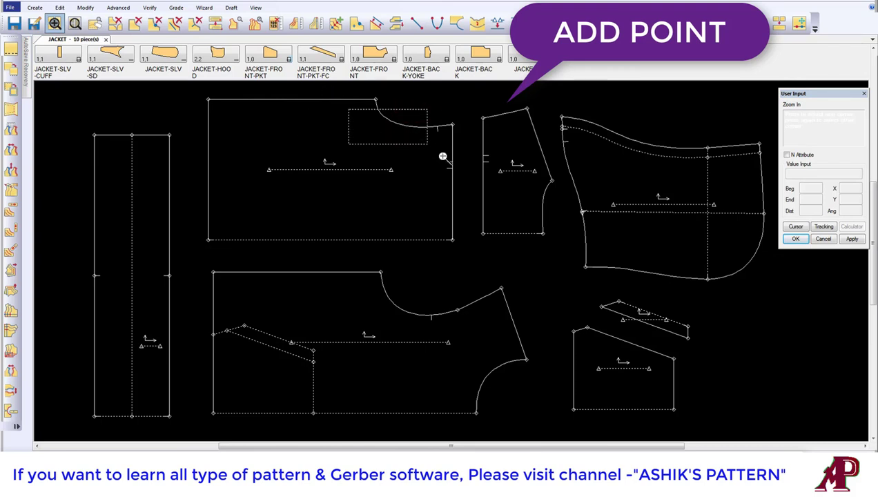
{"action": "left_click_drag", "start_coordinate": [346, 108], "coordinate": [463, 158]}
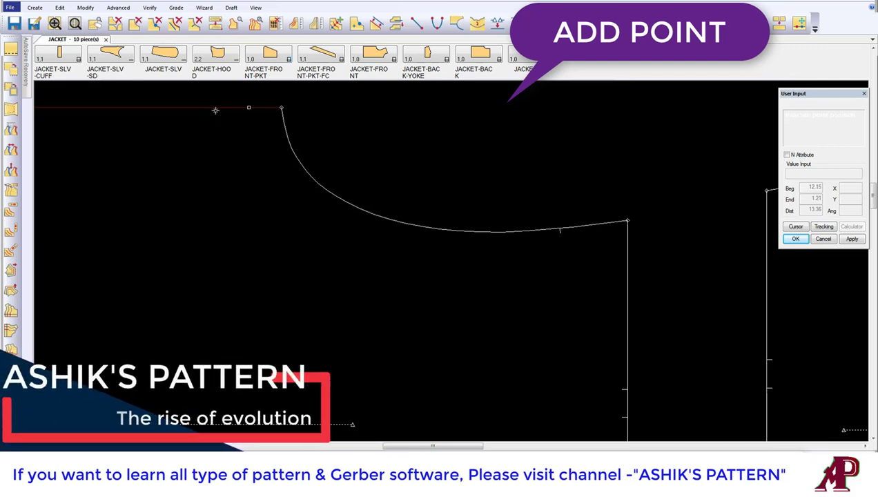
{"action": "left_click", "coordinate": [215, 106]}
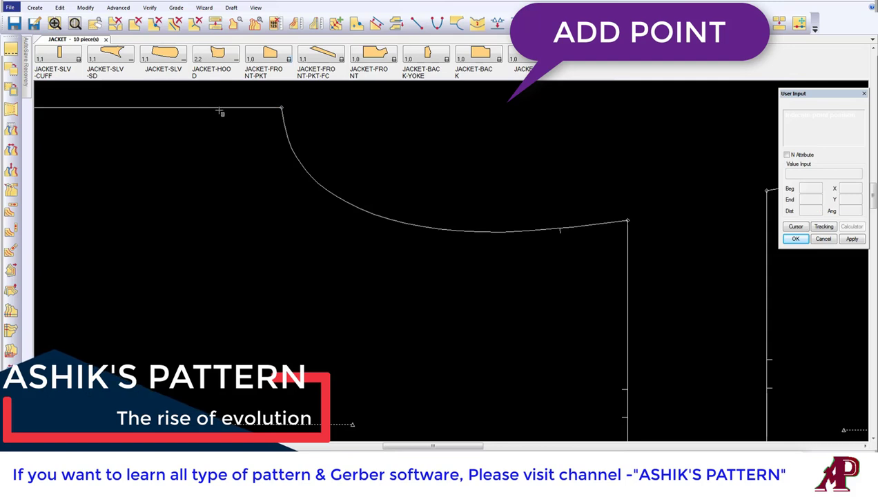
{"action": "right_click", "coordinate": [185, 105]}
{"action": "left_click", "coordinate": [228, 118]}
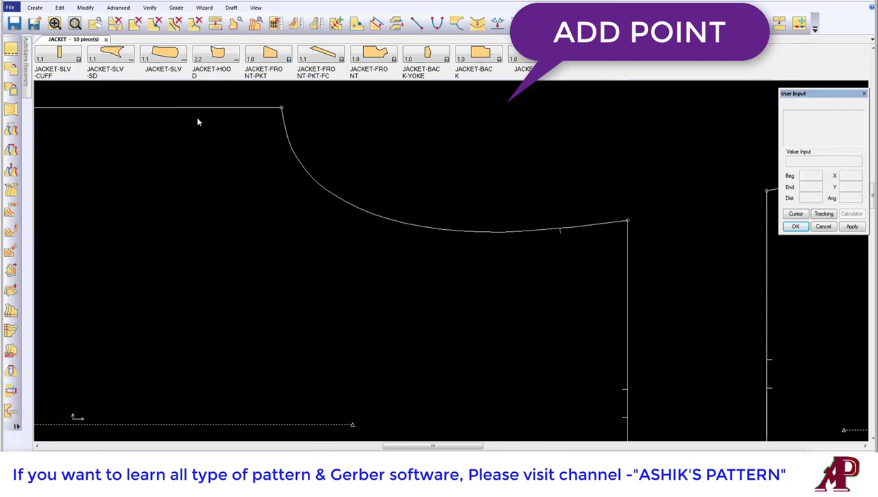
- Zoom out to several pieces, pick the front piece's top line for deletion, then deselect it
{"action": "scroll", "coordinate": [195, 117], "scroll_direction": "down", "scroll_amount": 2}
{"action": "middle_click_drag", "start_coordinate": [195, 117], "coordinate": [419, 186]}
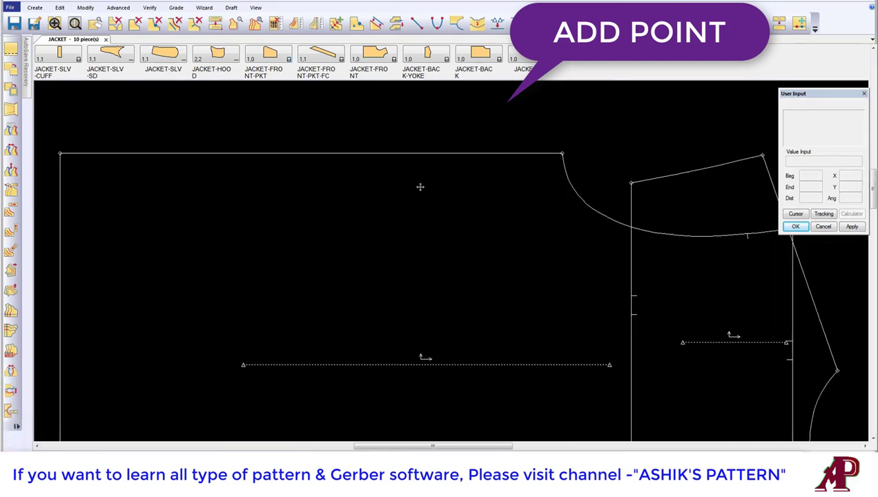
{"action": "left_click", "coordinate": [175, 22]}
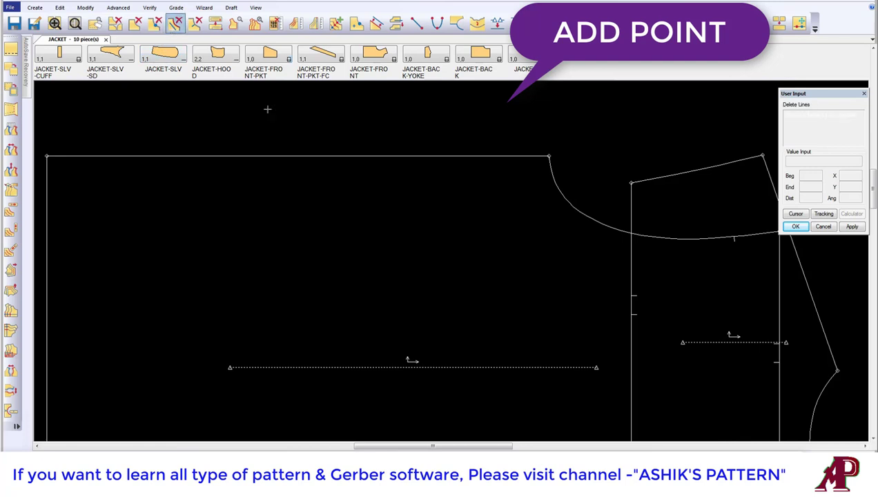
{"action": "left_click", "coordinate": [305, 153]}
{"action": "key", "text": "Return"}
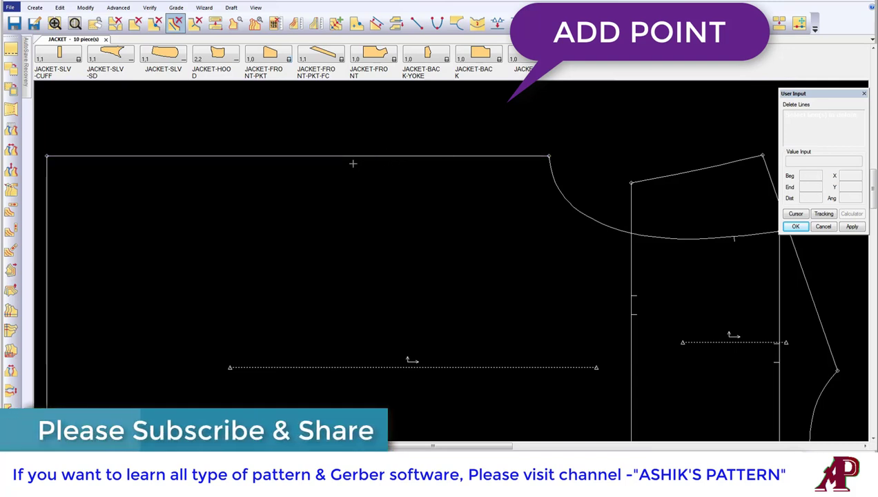
- Move the front piece left, dismiss the graphics driver error, and undo the curved-line deletion
{"action": "scroll", "coordinate": [353, 163], "scroll_direction": "down", "scroll_amount": 2}
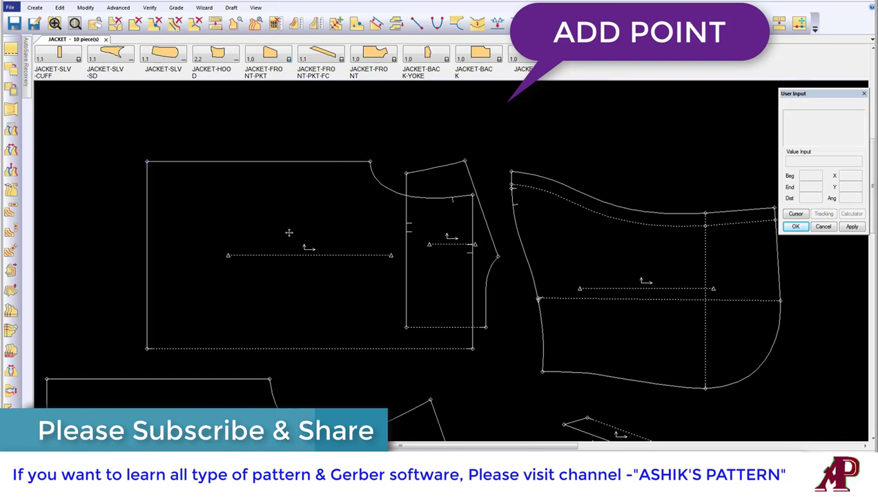
{"action": "left_click_drag", "start_coordinate": [288, 232], "coordinate": [219, 227]}
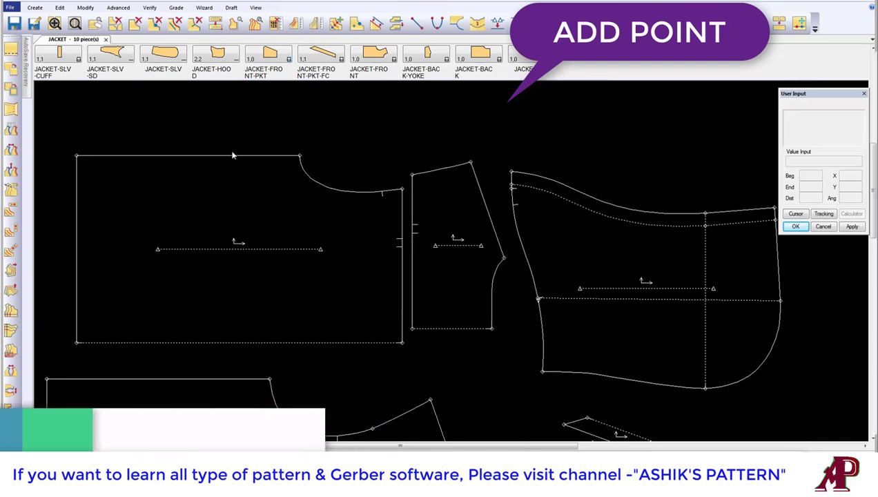
{"action": "left_click", "coordinate": [175, 27]}
{"action": "left_click", "coordinate": [332, 183]}
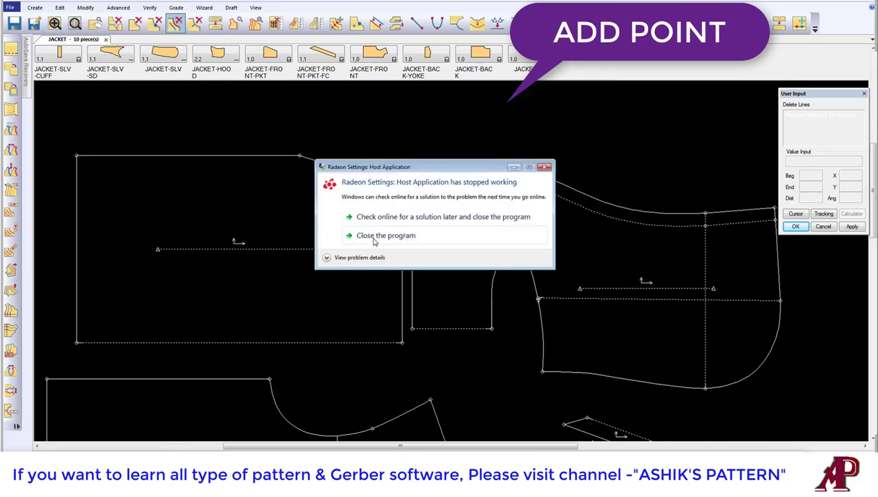
{"action": "left_click", "coordinate": [390, 236]}
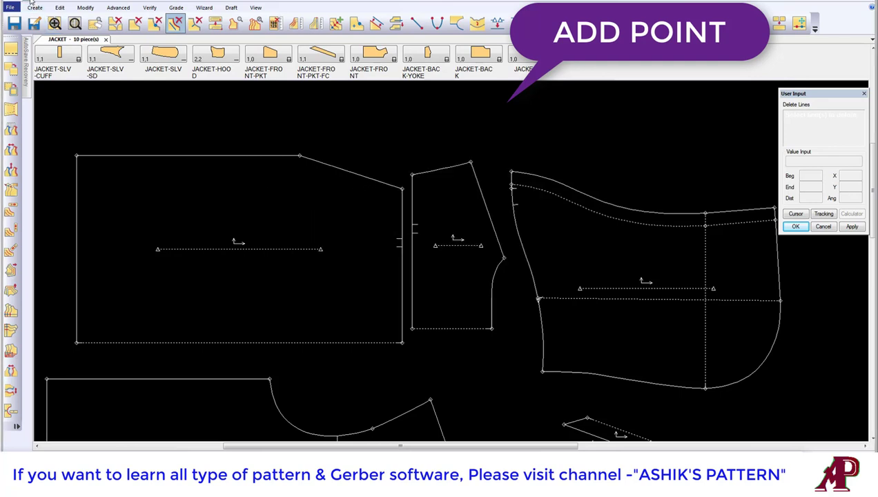
{"action": "key", "text": "ctrl+z"}
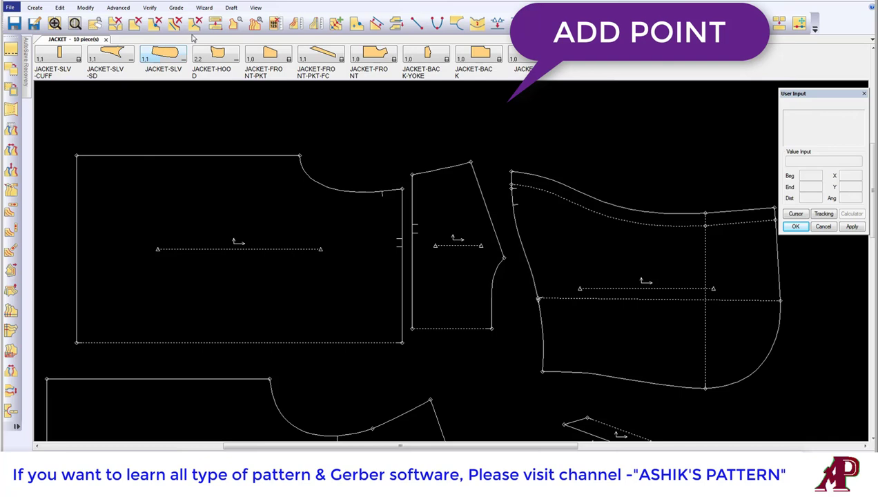
{"action": "left_click", "coordinate": [34, 8]}
{"action": "left_click", "coordinate": [24, 15]}
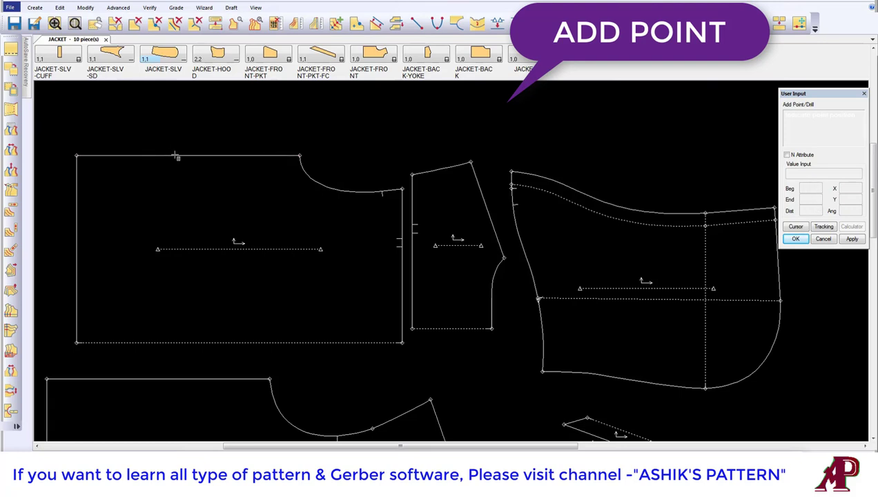
{"action": "left_click", "coordinate": [175, 23]}
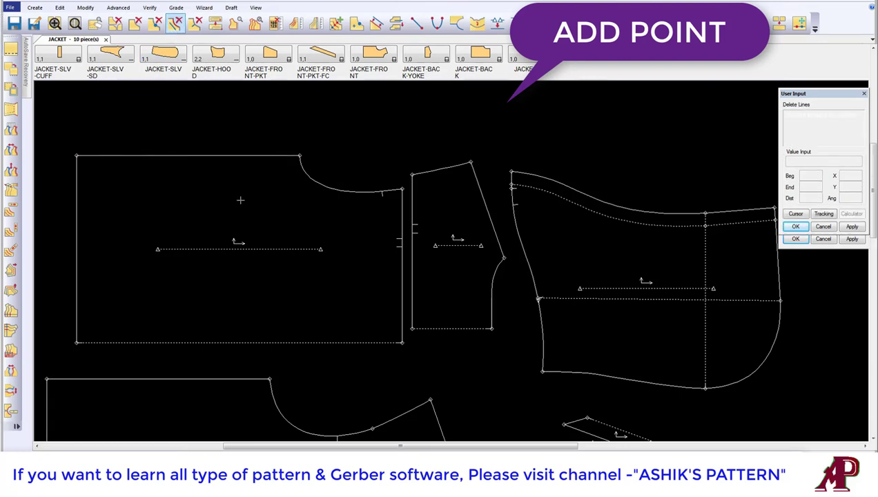
{"action": "right_click", "coordinate": [243, 157]}
{"action": "left_click", "coordinate": [252, 150]}
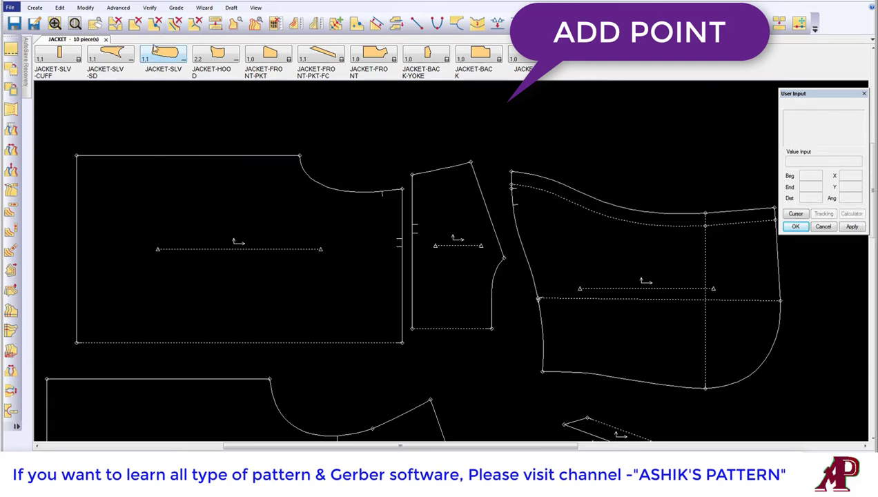
{"action": "left_click", "coordinate": [155, 23]}
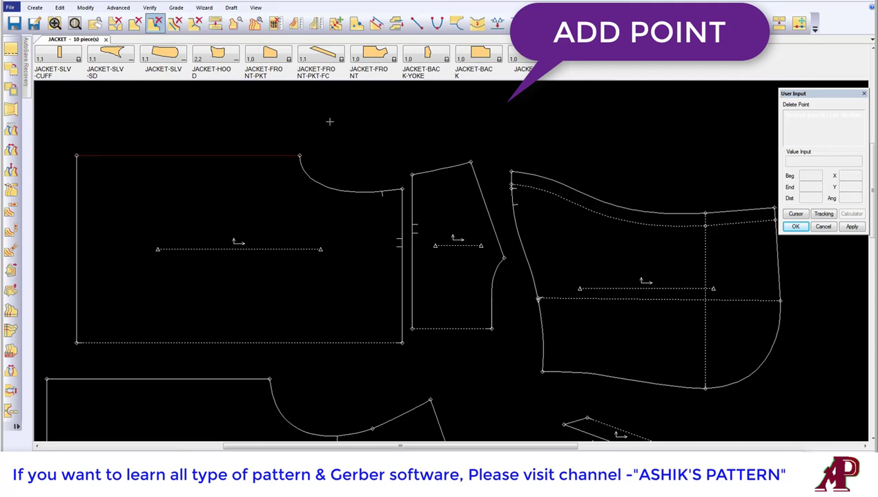
{"action": "right_click", "coordinate": [330, 122]}
{"action": "left_click", "coordinate": [328, 136]}
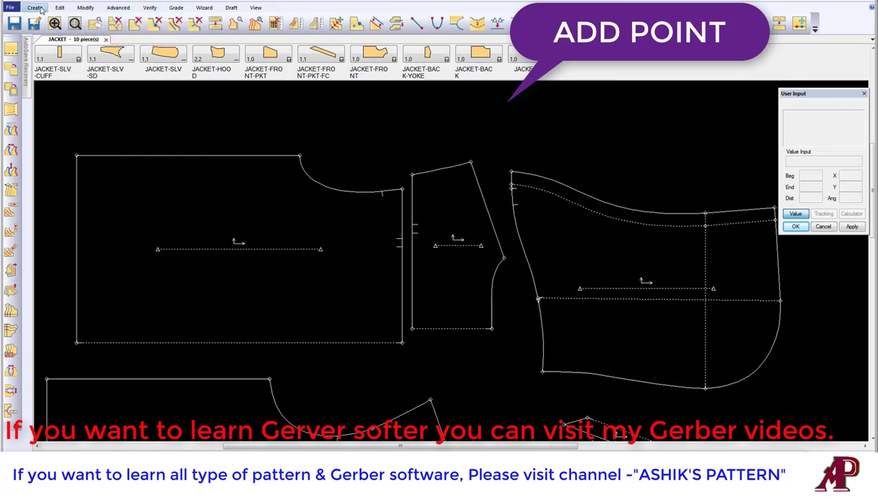
- Run Smooth on the front piece's top-left corner point and finish it
{"action": "left_click", "coordinate": [85, 8]}
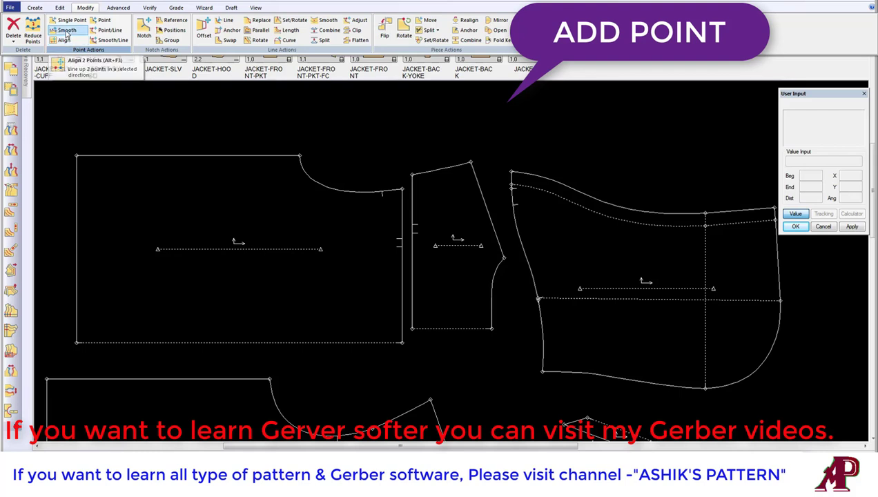
{"action": "left_click", "coordinate": [66, 32]}
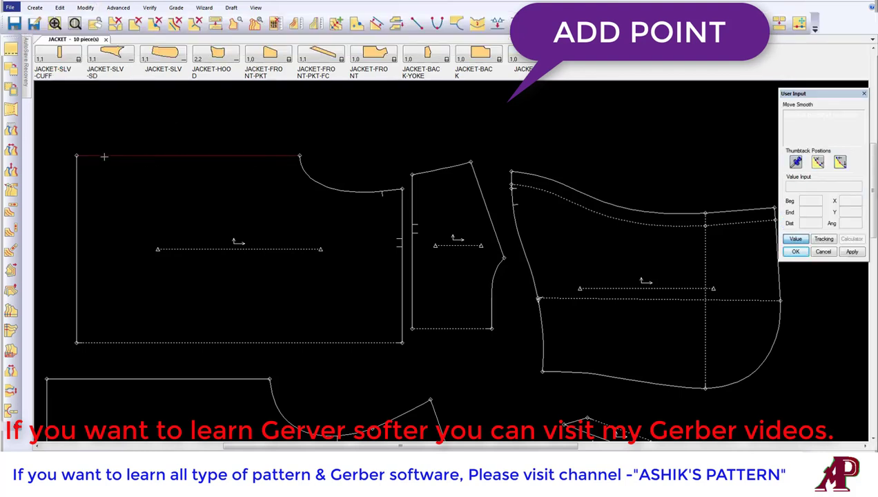
{"action": "left_click", "coordinate": [76, 151]}
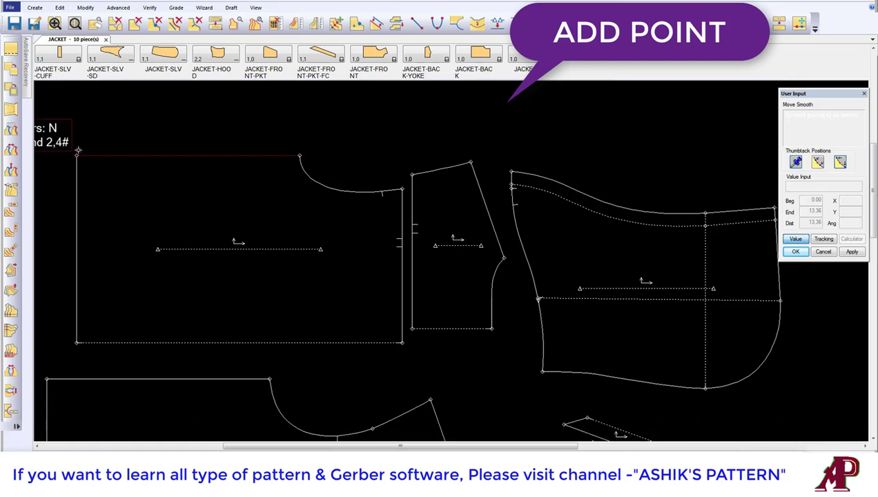
{"action": "left_click", "coordinate": [76, 151]}
{"action": "right_click", "coordinate": [141, 117]}
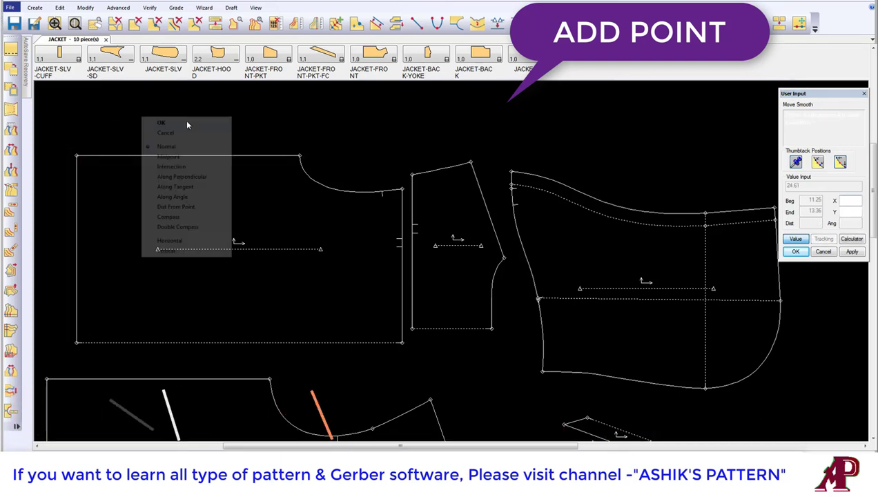
{"action": "left_click", "coordinate": [162, 131]}
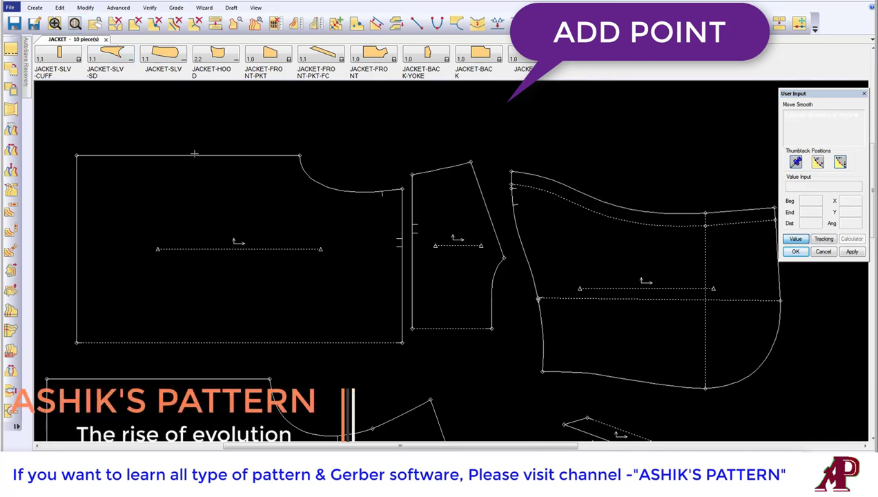
- Add intermediate points along the large left piece's top edge
{"action": "left_click", "coordinate": [35, 8]}
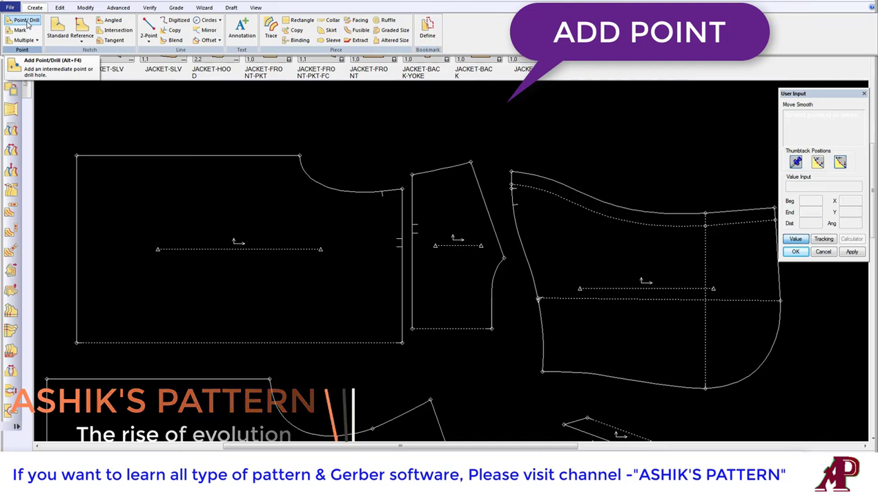
{"action": "left_click", "coordinate": [26, 21]}
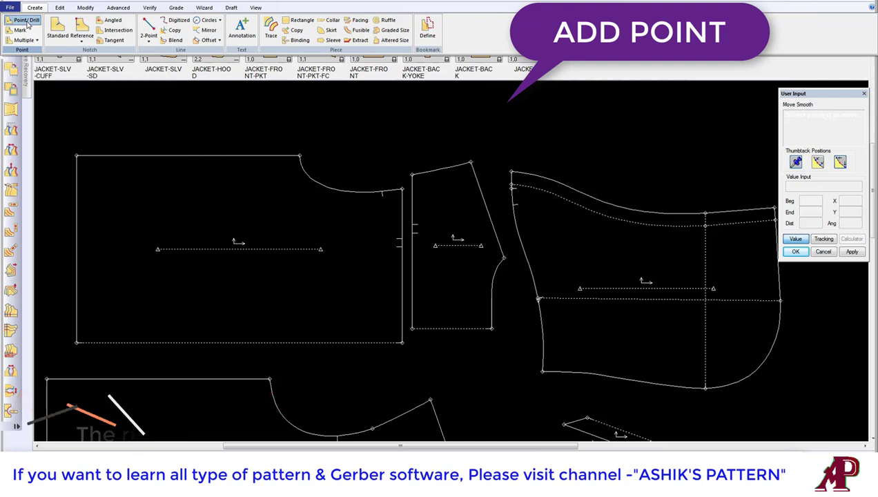
{"action": "left_click", "coordinate": [152, 156]}
{"action": "left_click", "coordinate": [207, 153]}
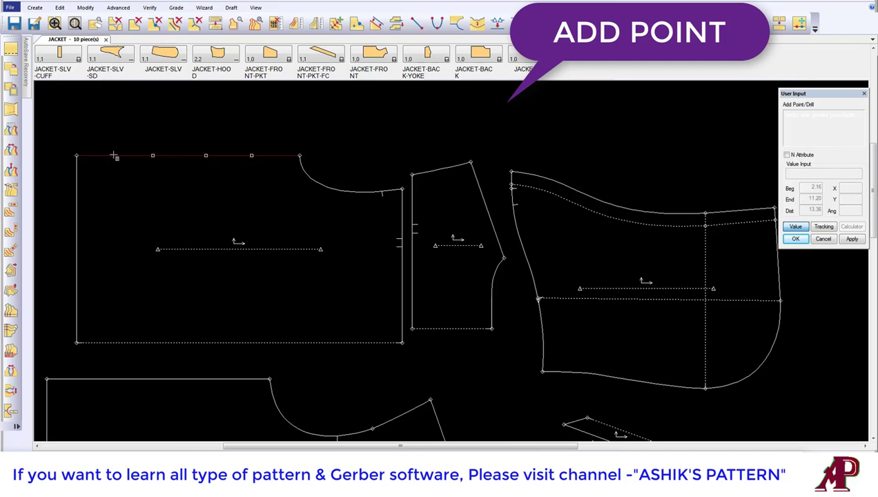
{"action": "right_click", "coordinate": [138, 142]}
{"action": "left_click", "coordinate": [138, 142]}
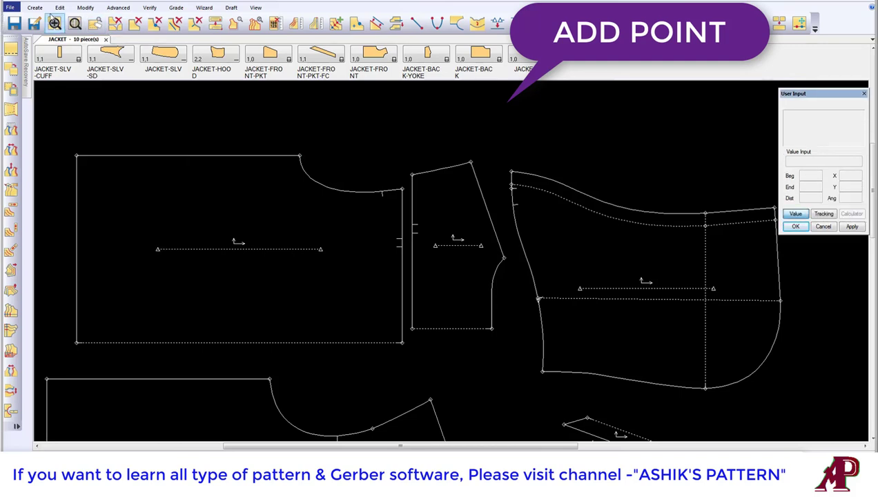
{"action": "left_click", "coordinate": [87, 8]}
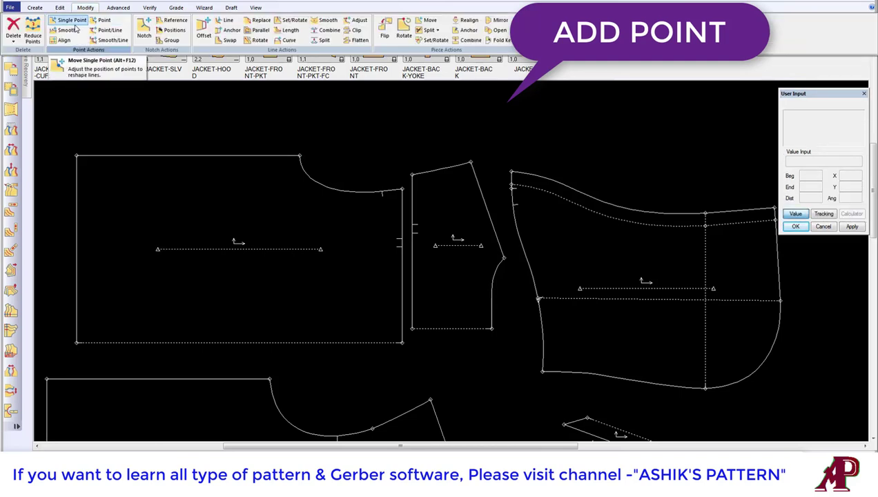
- Smooth the left piece's top edge, dragging its points up and down into a gentle wave
{"action": "left_click", "coordinate": [67, 30]}
{"action": "left_click", "coordinate": [118, 149]}
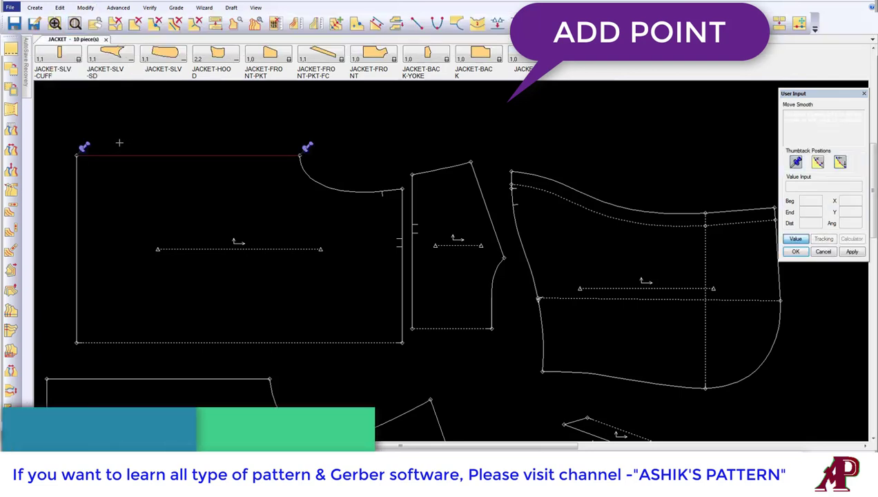
{"action": "right_click", "coordinate": [118, 145]}
{"action": "left_click", "coordinate": [111, 143]}
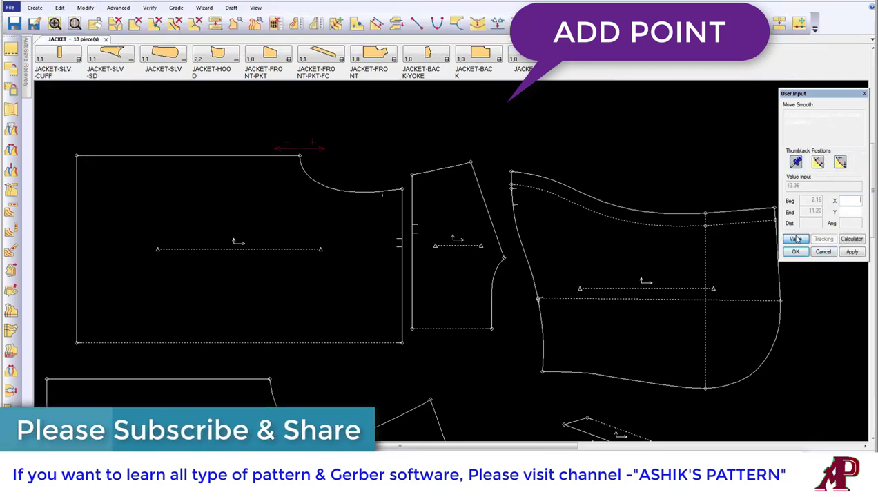
{"action": "left_click", "coordinate": [172, 139]}
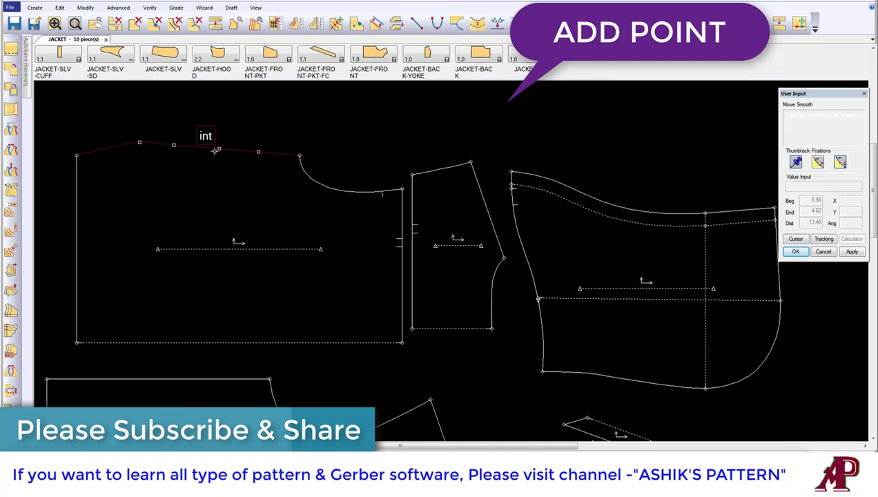
{"action": "left_click", "coordinate": [230, 168]}
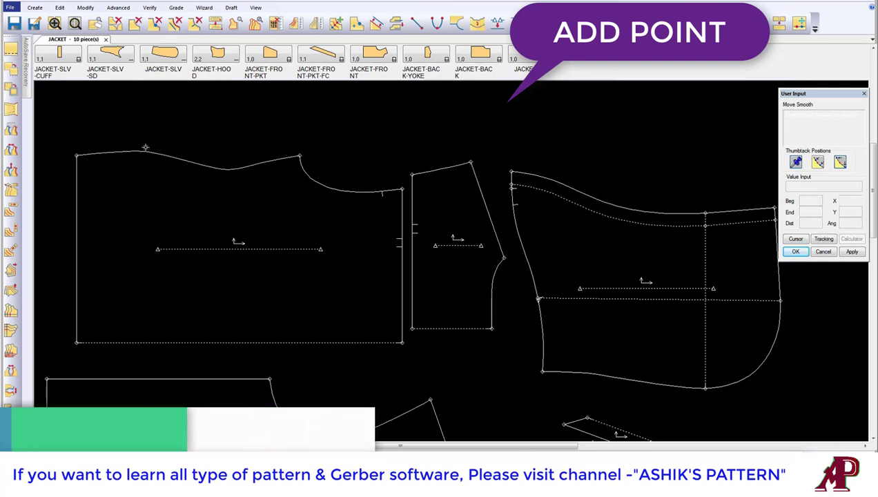
{"action": "left_click", "coordinate": [141, 147]}
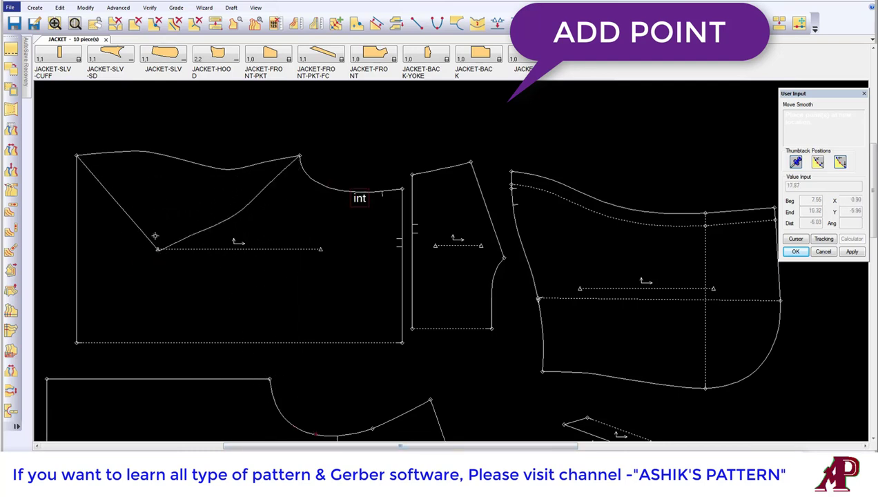
{"action": "left_click", "coordinate": [153, 155]}
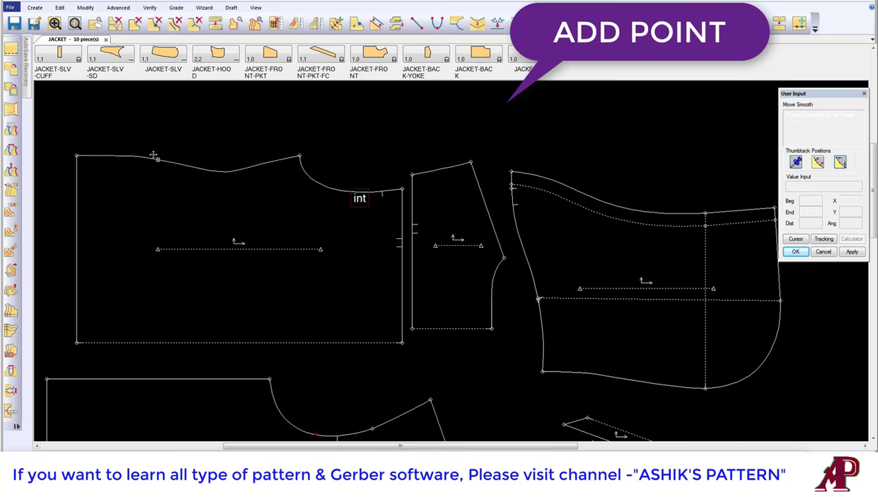
{"action": "right_click", "coordinate": [166, 144]}
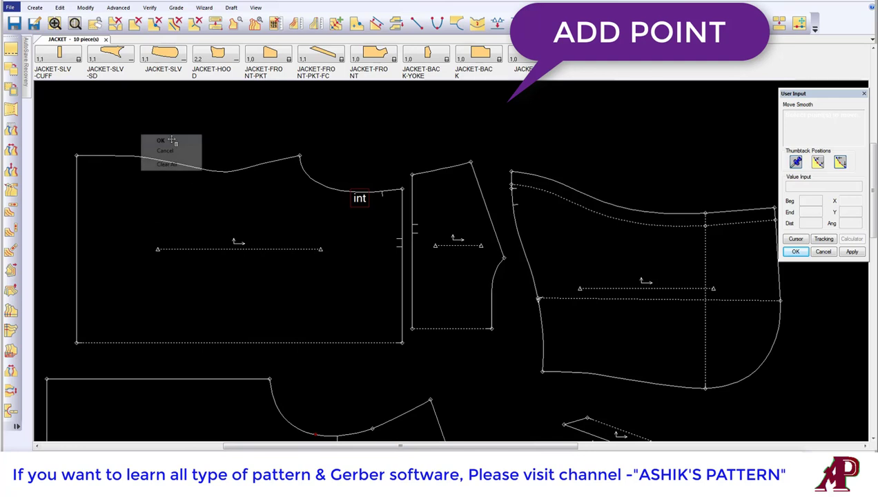
{"action": "left_click", "coordinate": [165, 147]}
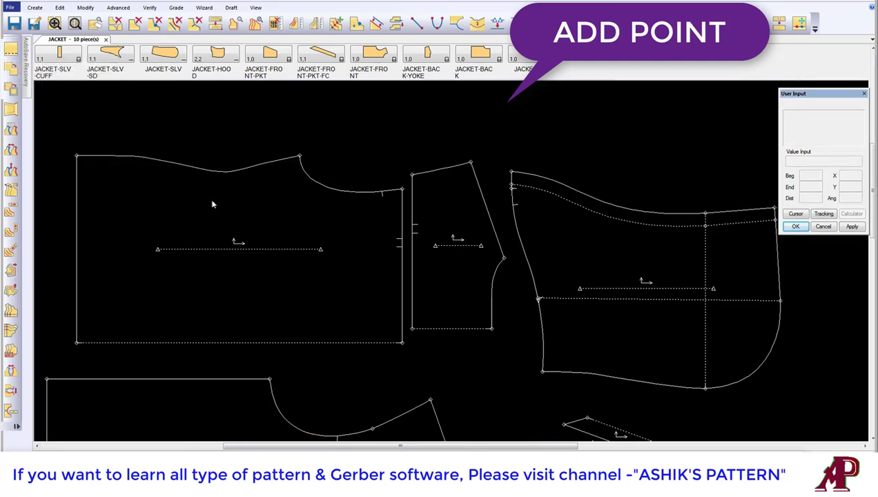
- Place three intermediate points along the left piece's curved top edge
{"action": "left_click", "coordinate": [35, 8]}
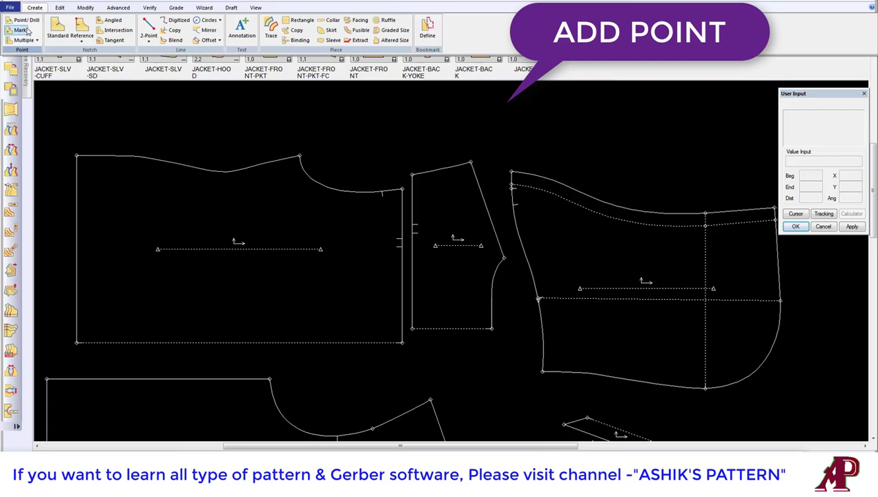
{"action": "left_click", "coordinate": [26, 20]}
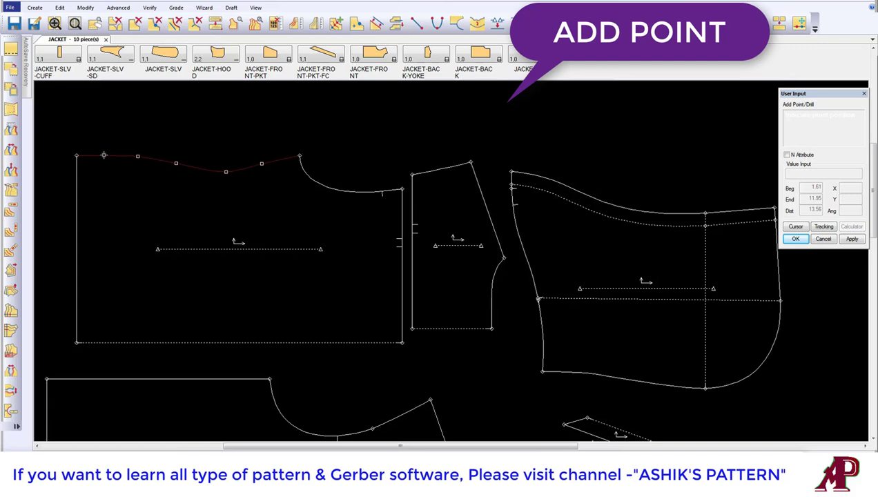
{"action": "left_click", "coordinate": [138, 155]}
{"action": "left_click", "coordinate": [227, 172]}
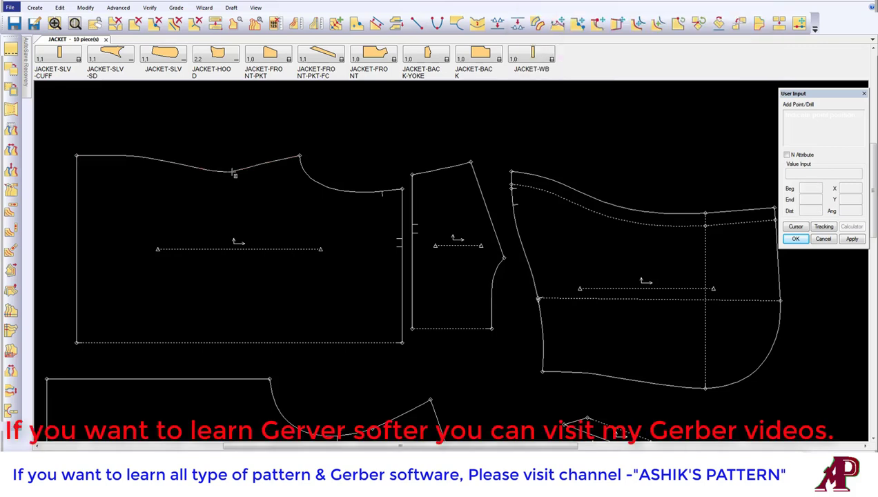
{"action": "left_click", "coordinate": [279, 158]}
{"action": "right_click", "coordinate": [279, 150]}
{"action": "left_click", "coordinate": [278, 151]}
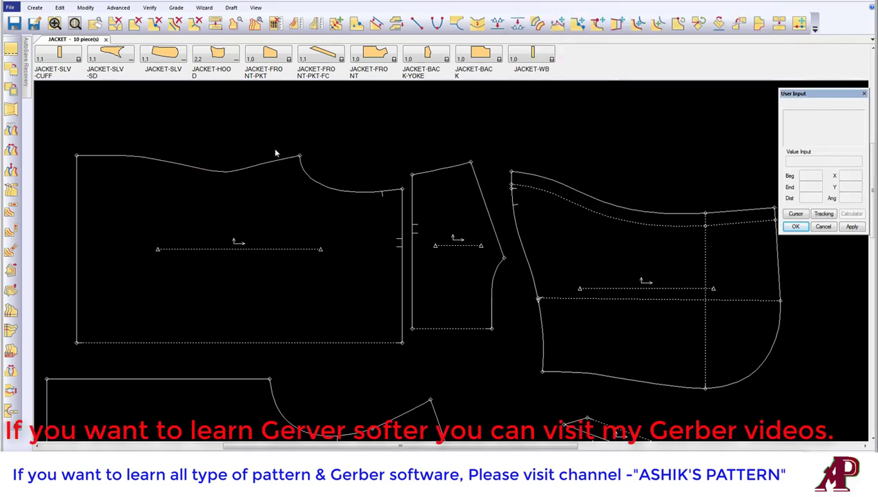
{"action": "left_click", "coordinate": [36, 7]}
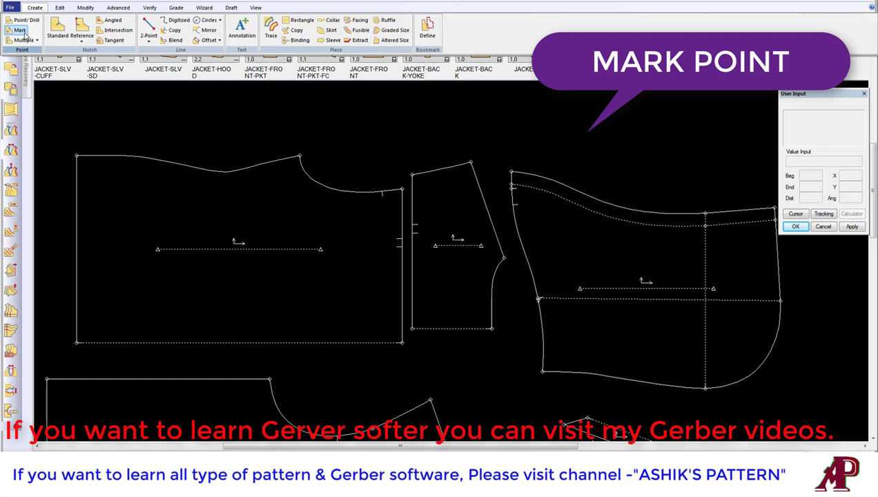
- Start the Mark Point tool and scroll the view to bring the cuff piece in
{"action": "left_click", "coordinate": [19, 31]}
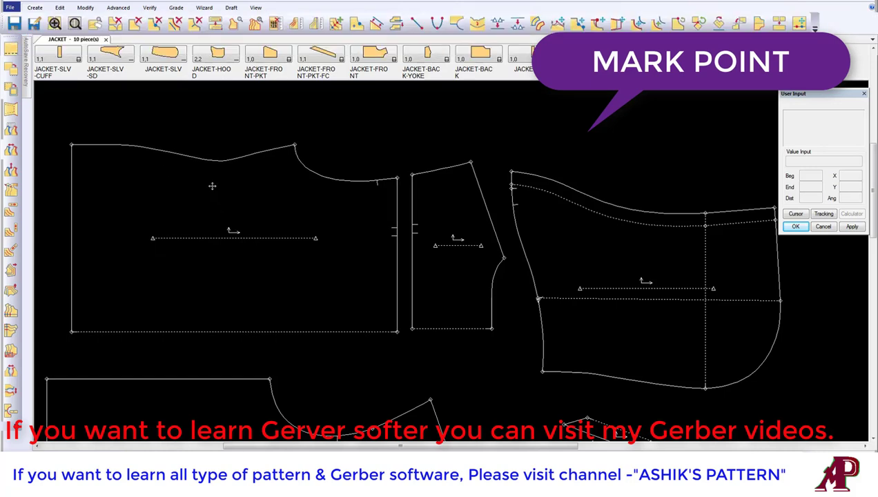
{"action": "scroll", "coordinate": [211, 186], "scroll_direction": "down", "scroll_amount": 3}
{"action": "scroll", "coordinate": [165, 296], "scroll_direction": "up", "scroll_amount": 3}
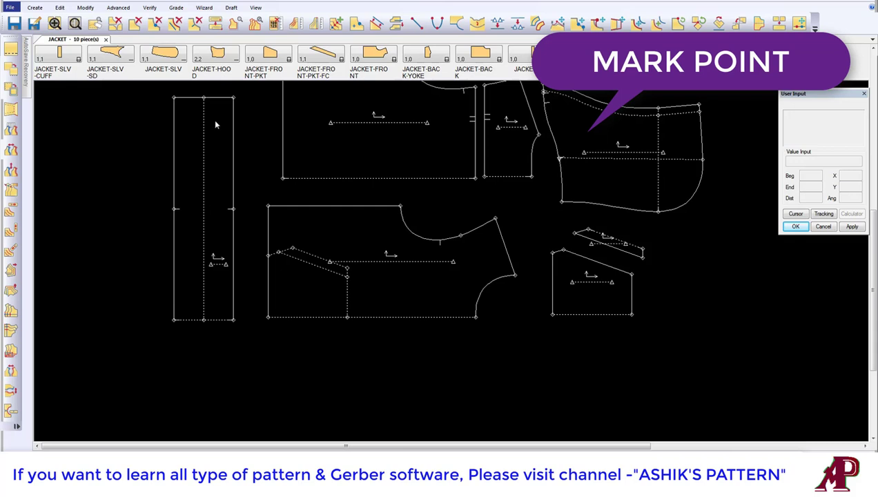
- Nudge the cuff piece and try Mark Point with proportional-along-line placement, then end it
{"action": "left_click_drag", "start_coordinate": [205, 122], "coordinate": [199, 129]}
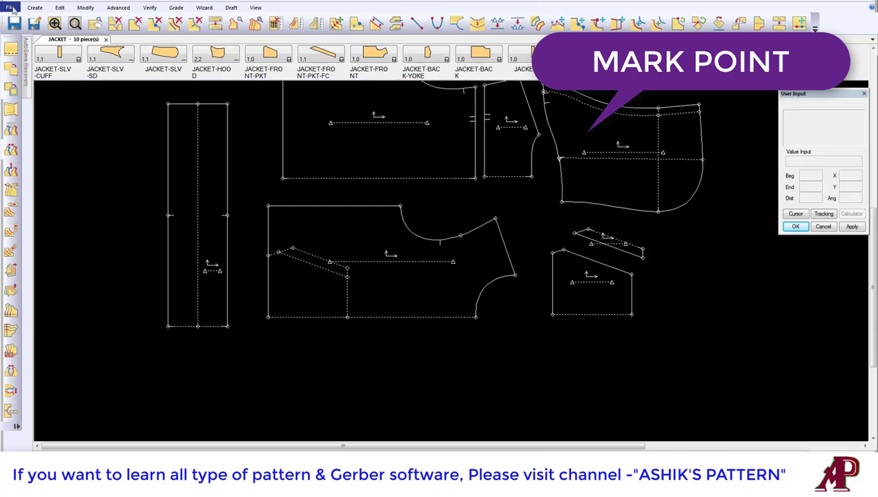
{"action": "left_click", "coordinate": [35, 8]}
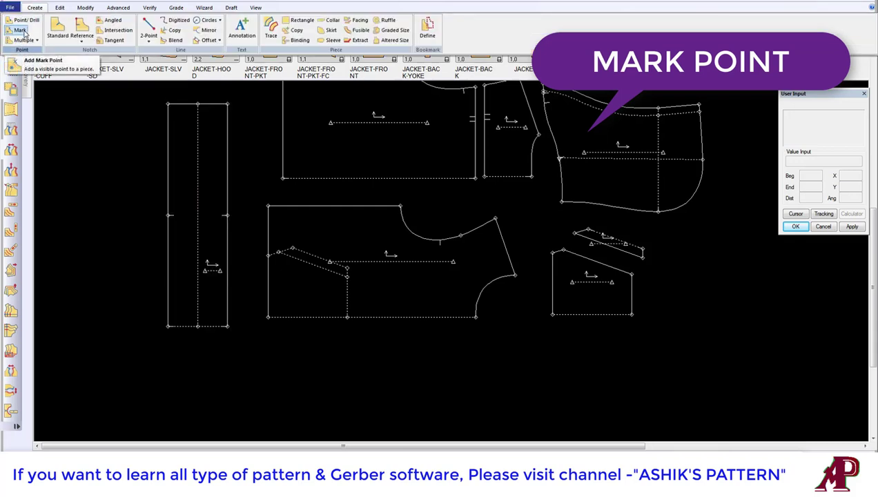
{"action": "left_click", "coordinate": [20, 30]}
{"action": "right_click", "coordinate": [89, 170]}
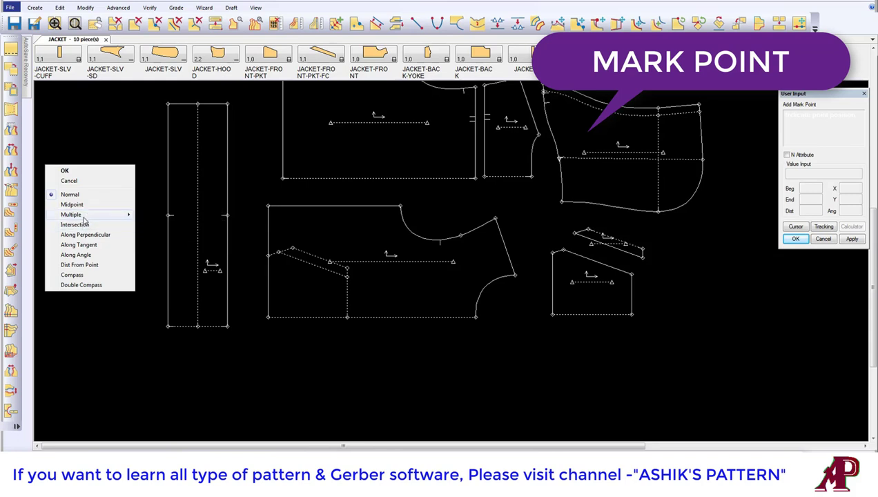
{"action": "mouse_move", "coordinate": [71, 215]}
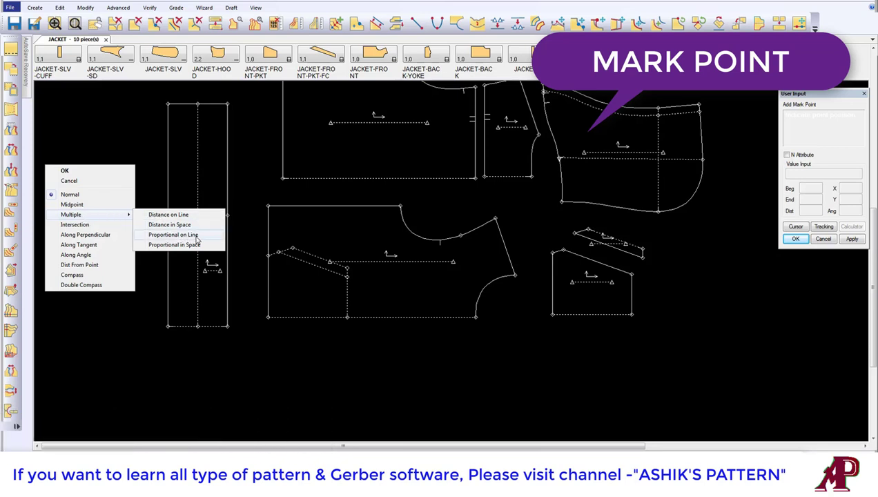
{"action": "left_click", "coordinate": [194, 239]}
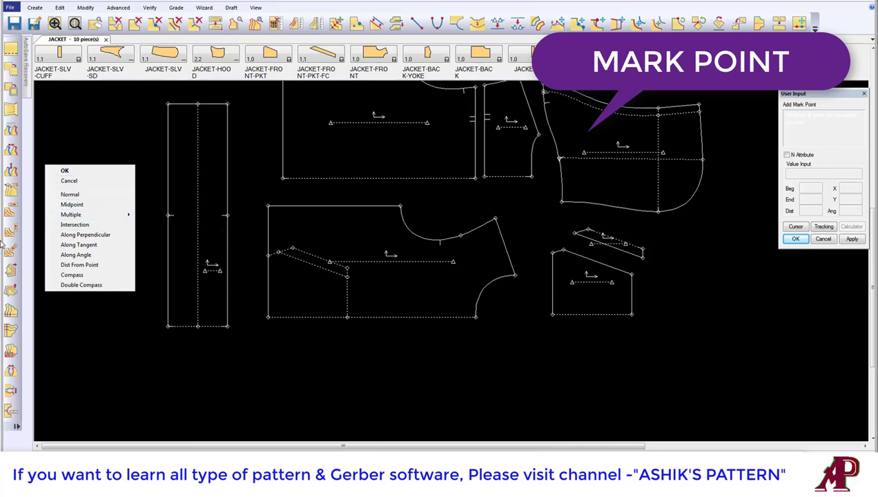
{"action": "left_click", "coordinate": [72, 171]}
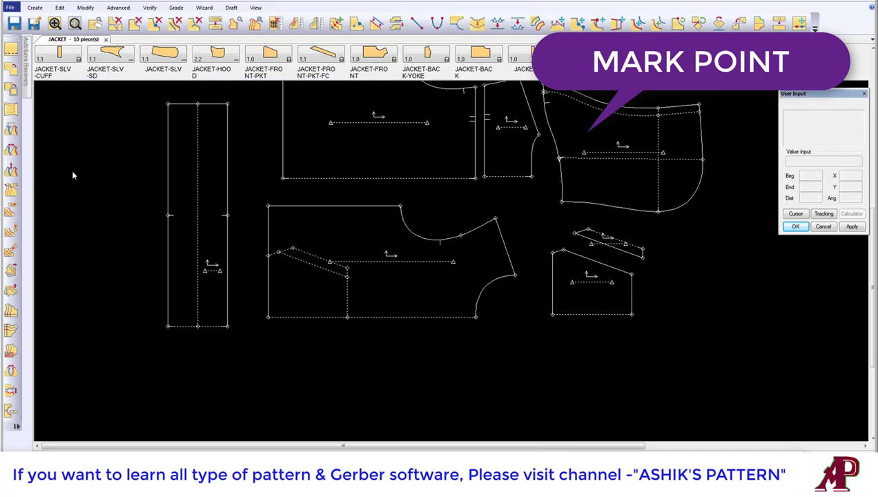
- Restart Mark Point with proportional placement and select the cuff's dashed centre line
{"action": "left_click", "coordinate": [38, 14]}
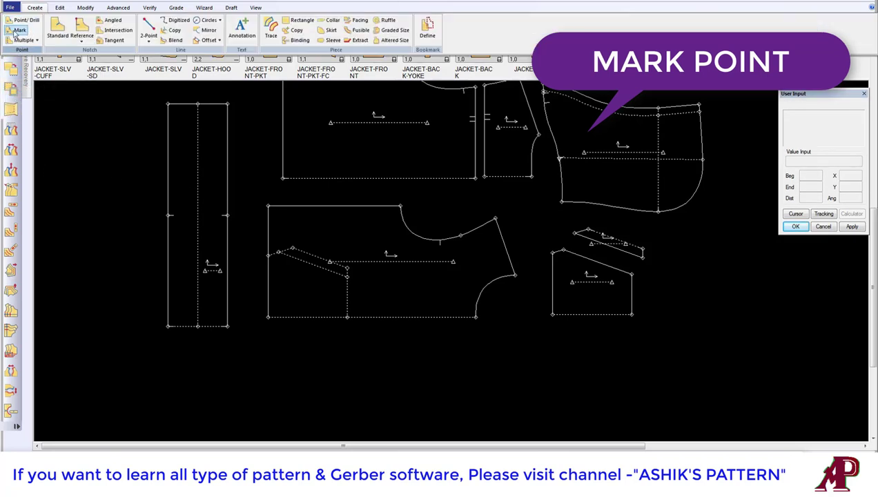
{"action": "left_click", "coordinate": [19, 29]}
{"action": "right_click", "coordinate": [64, 191]}
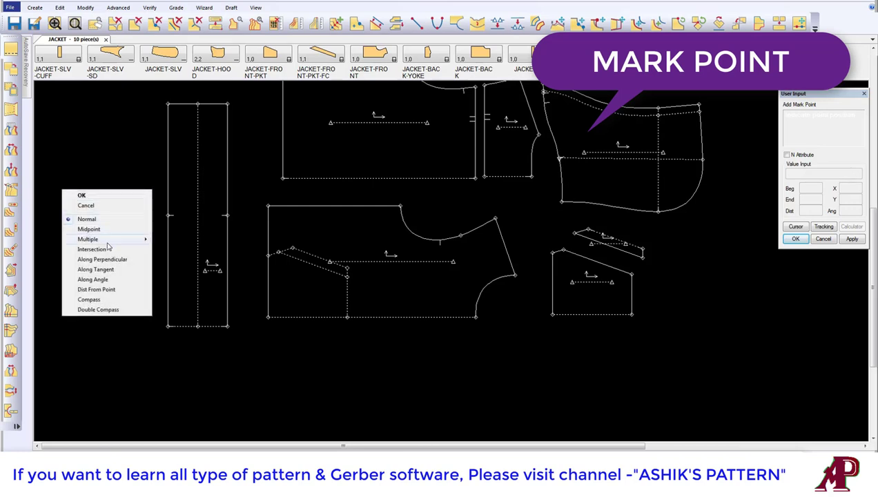
{"action": "mouse_move", "coordinate": [88, 239]}
{"action": "left_click", "coordinate": [186, 270]}
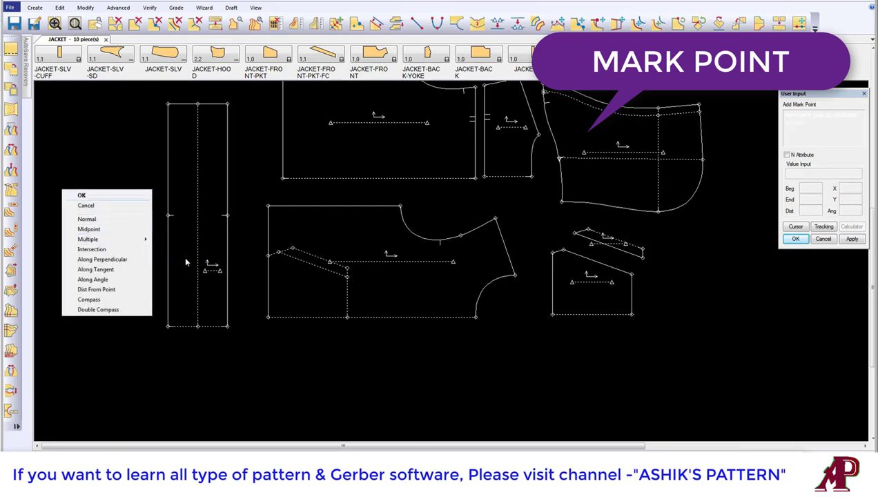
{"action": "left_click", "coordinate": [198, 205]}
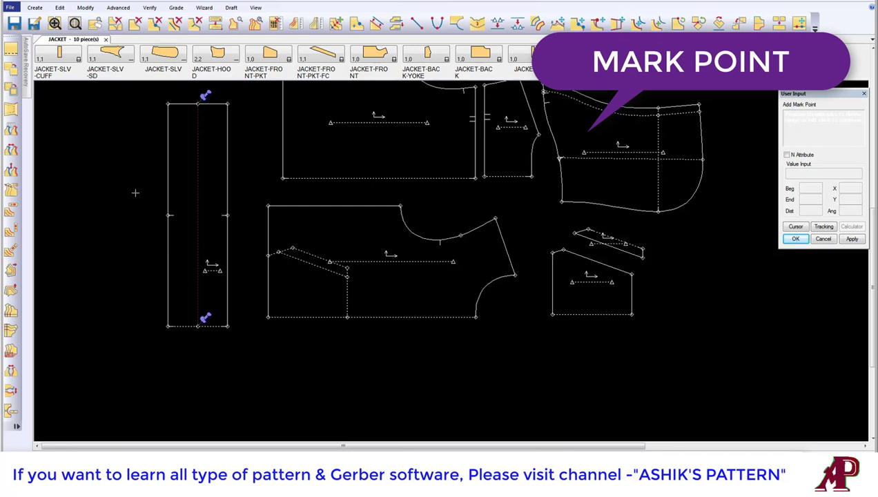
- Place 3 mark points along the cuff's centre line, with end points set to Both
{"action": "right_click", "coordinate": [123, 144]}
{"action": "left_click", "coordinate": [120, 152]}
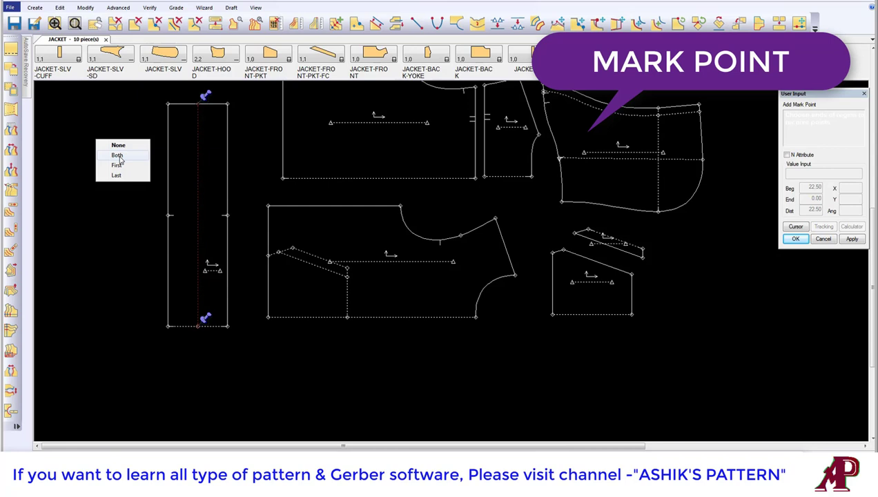
{"action": "left_click", "coordinate": [118, 156]}
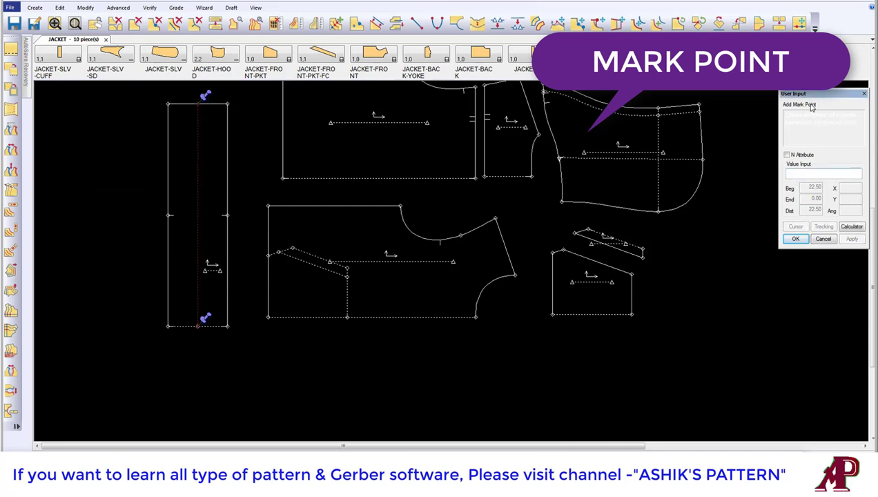
{"action": "left_click_drag", "start_coordinate": [809, 96], "coordinate": [737, 99]}
{"action": "type", "text": "3"}
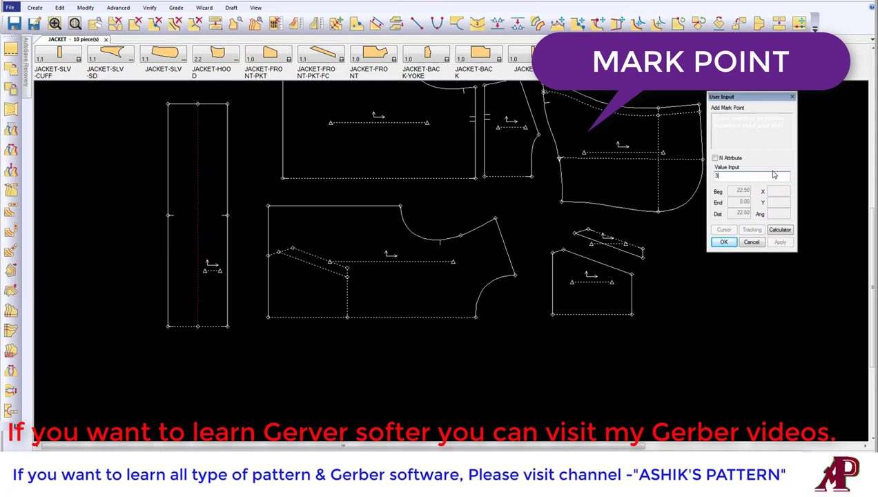
{"action": "left_click", "coordinate": [724, 243]}
{"action": "right_click", "coordinate": [168, 141]}
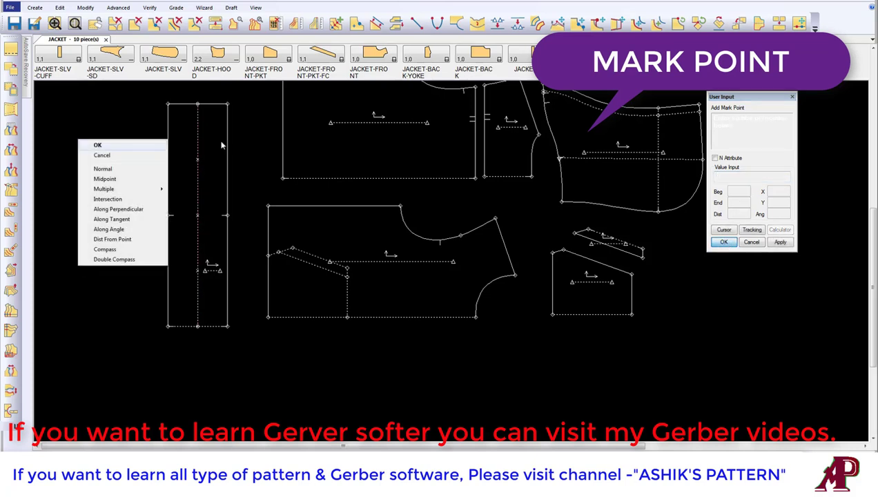
{"action": "left_click", "coordinate": [100, 146]}
- Shift the cuff piece slightly left and down
{"action": "right_click", "coordinate": [100, 143]}
{"action": "left_click", "coordinate": [181, 119]}
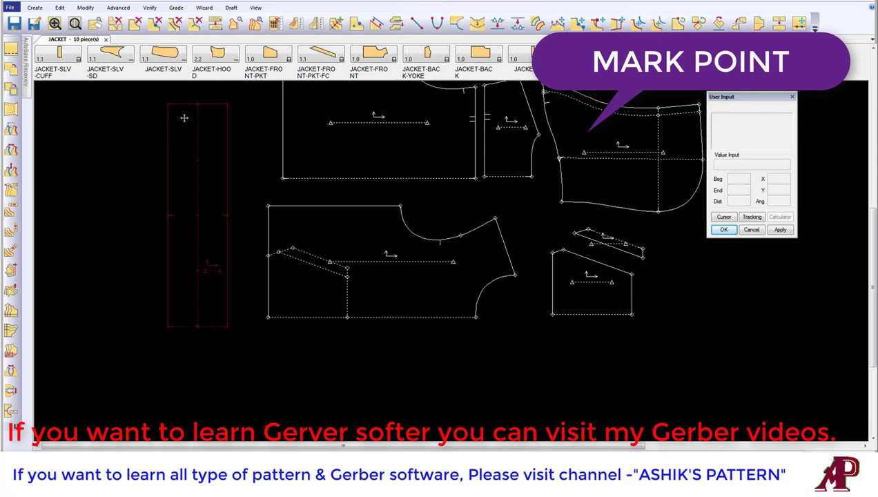
{"action": "left_click", "coordinate": [172, 124]}
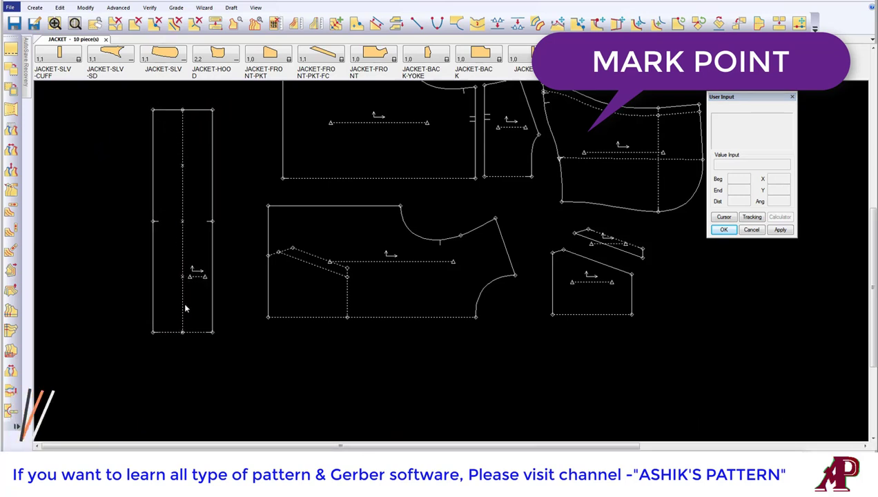
- Draw a horizontal 2-point line from the upper centre-line mark past the cuff's right edge
{"action": "left_click", "coordinate": [416, 23]}
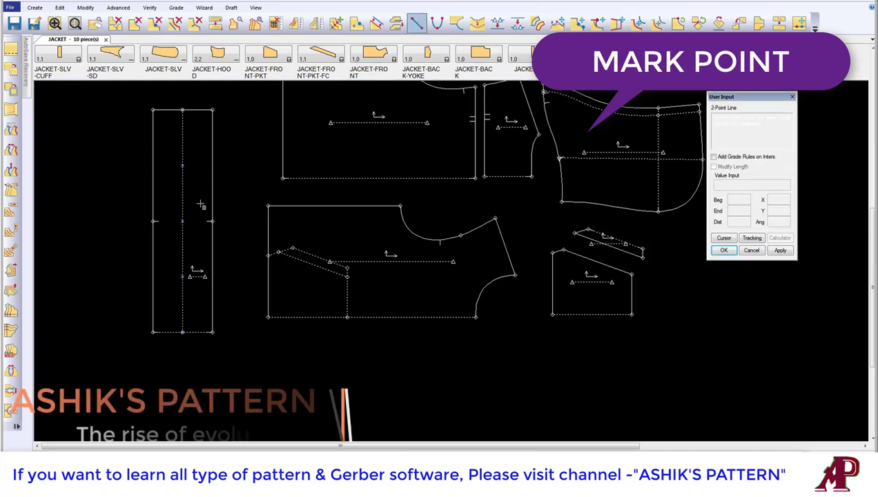
{"action": "left_click", "coordinate": [189, 164]}
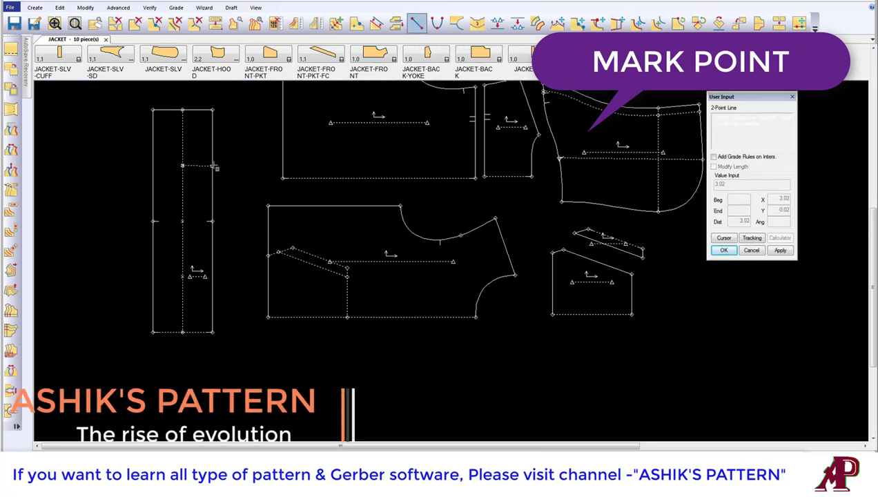
{"action": "right_click", "coordinate": [215, 167]}
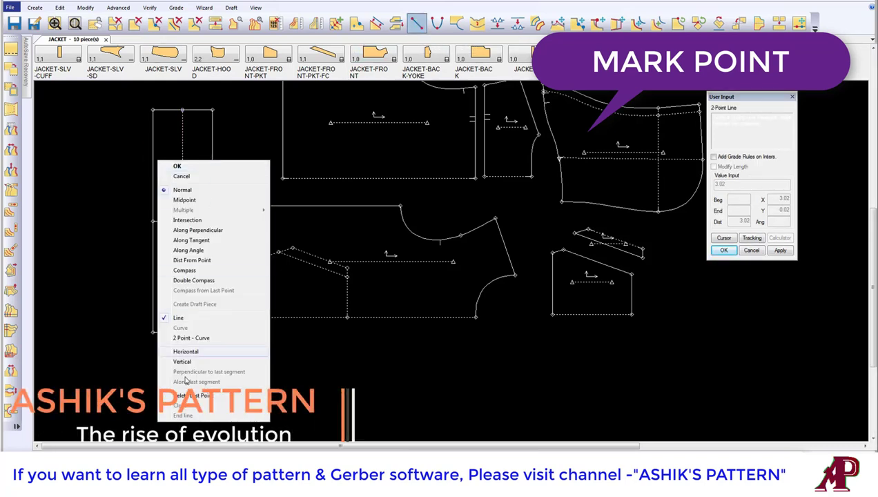
{"action": "left_click", "coordinate": [207, 304]}
{"action": "left_click", "coordinate": [224, 165]}
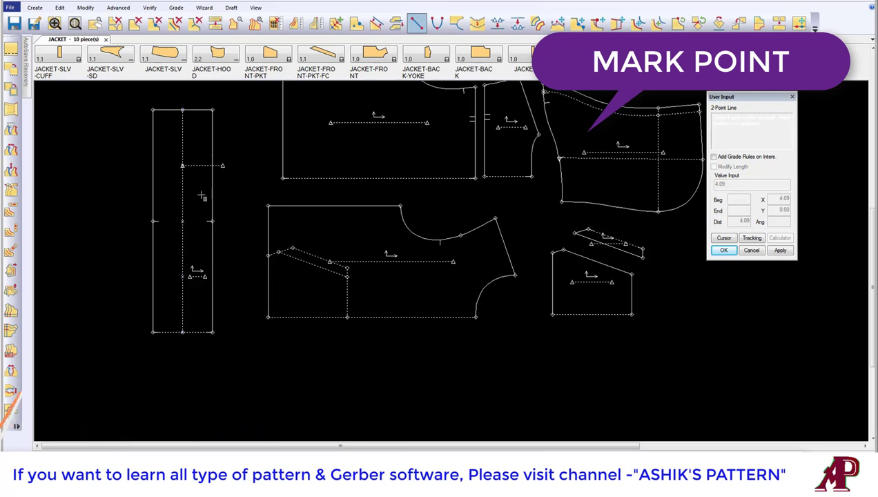
{"action": "left_click", "coordinate": [189, 220]}
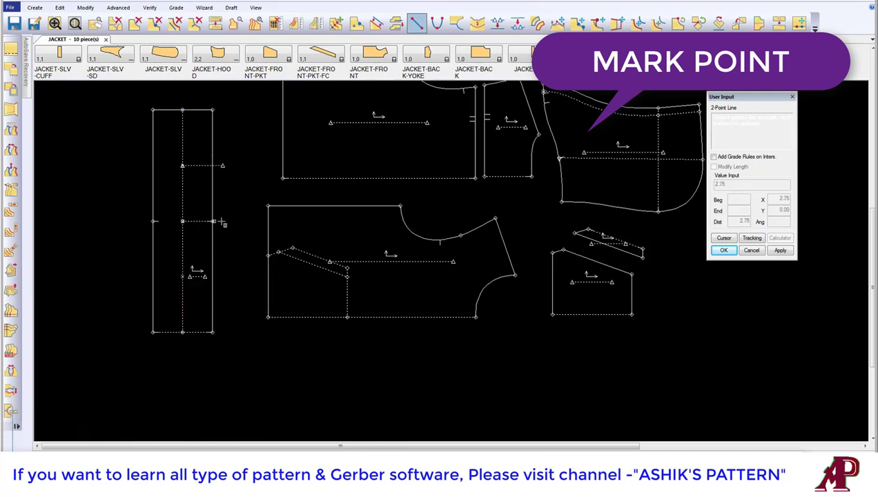
- Split the cuff's centre line at its middle mark, then cancel Split Line
{"action": "left_click", "coordinate": [516, 23]}
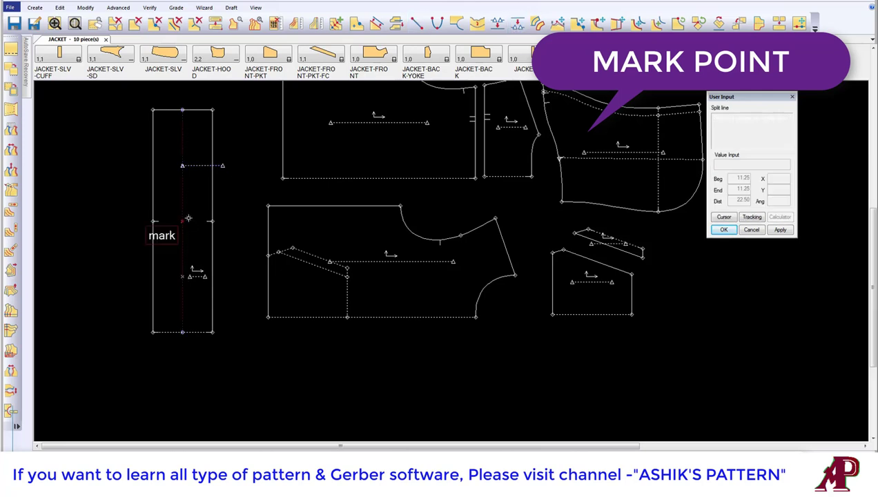
{"action": "left_click", "coordinate": [182, 221]}
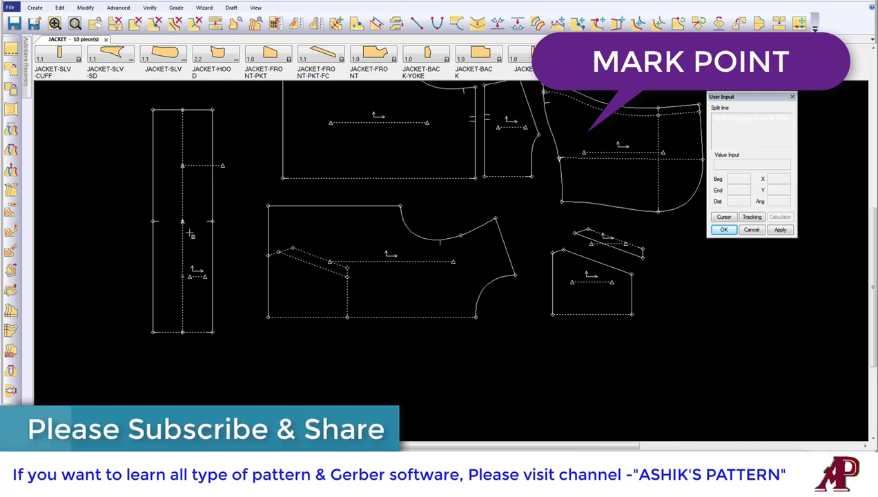
{"action": "right_click", "coordinate": [182, 121]}
{"action": "left_click", "coordinate": [207, 138]}
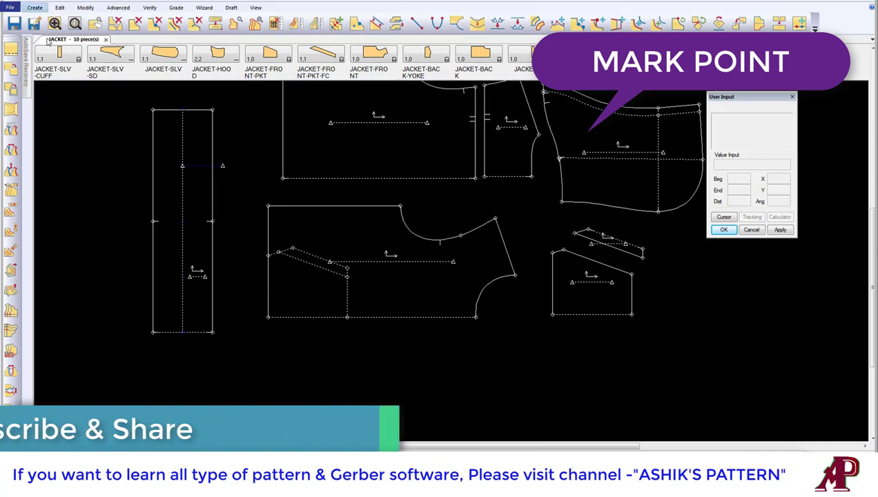
- Undo the split, then move the flap, lower front, upper front and back-yoke pieces lower
{"action": "left_click", "coordinate": [26, 4]}
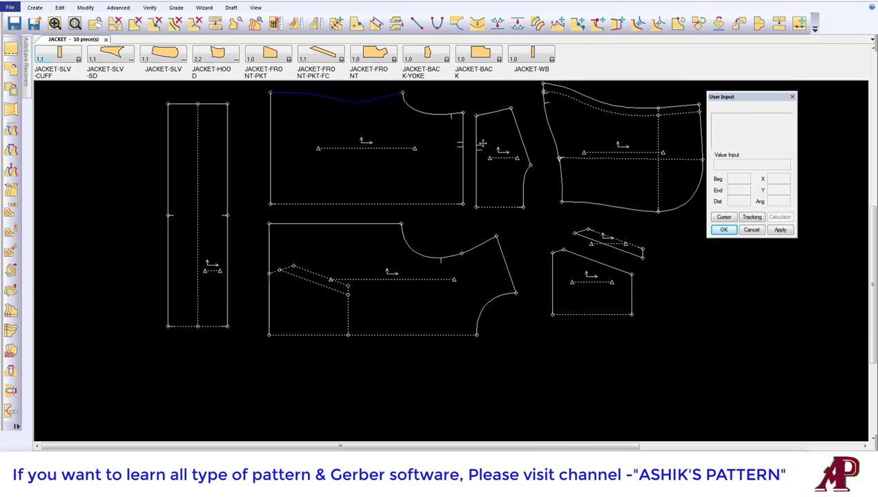
{"action": "left_click", "coordinate": [608, 245]}
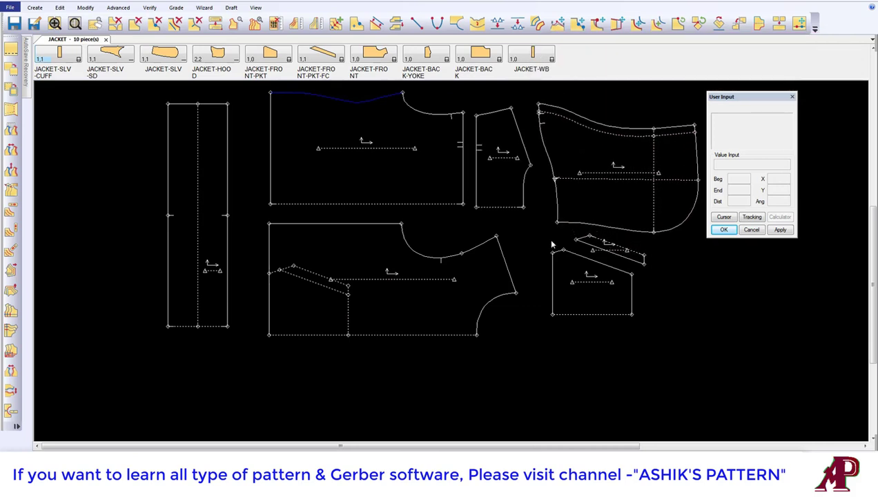
{"action": "left_click", "coordinate": [354, 263]}
{"action": "left_click", "coordinate": [348, 201]}
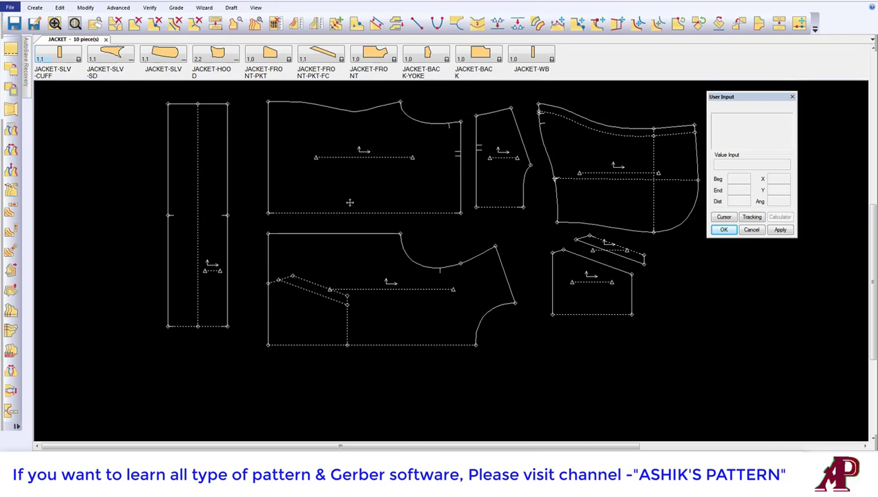
{"action": "left_click", "coordinate": [508, 172]}
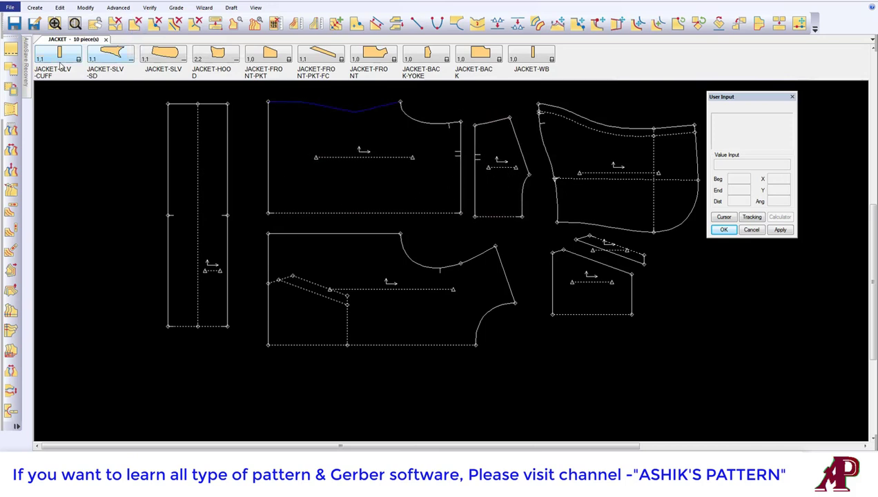
{"action": "left_click", "coordinate": [32, 7]}
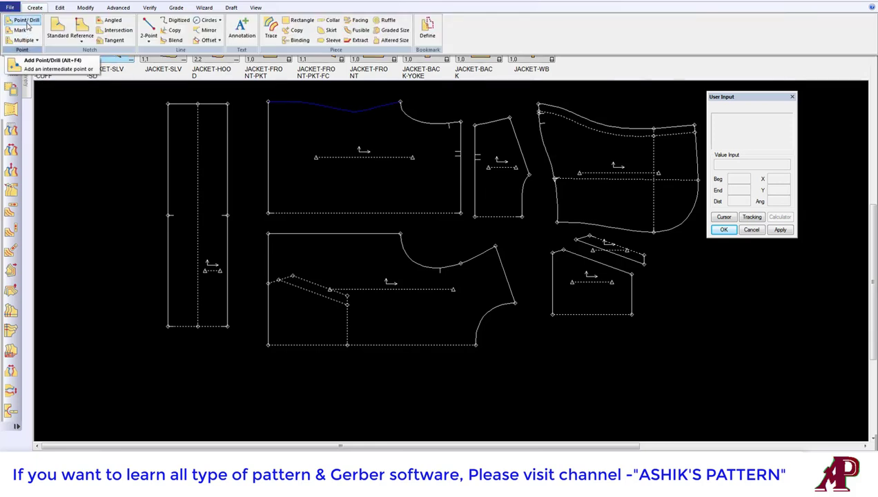
- Add a grade point on the upper front piece's top edge, keeping joined end points at Always Both
{"action": "left_click", "coordinate": [178, 8]}
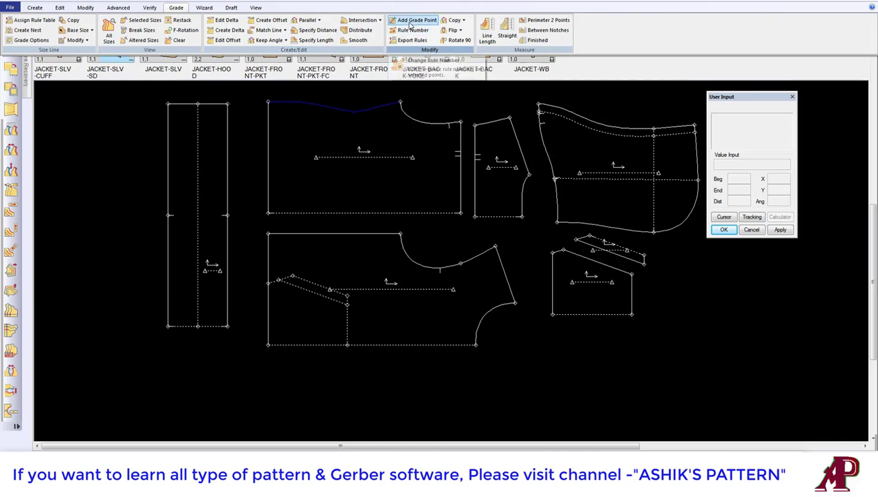
{"action": "left_click", "coordinate": [414, 20]}
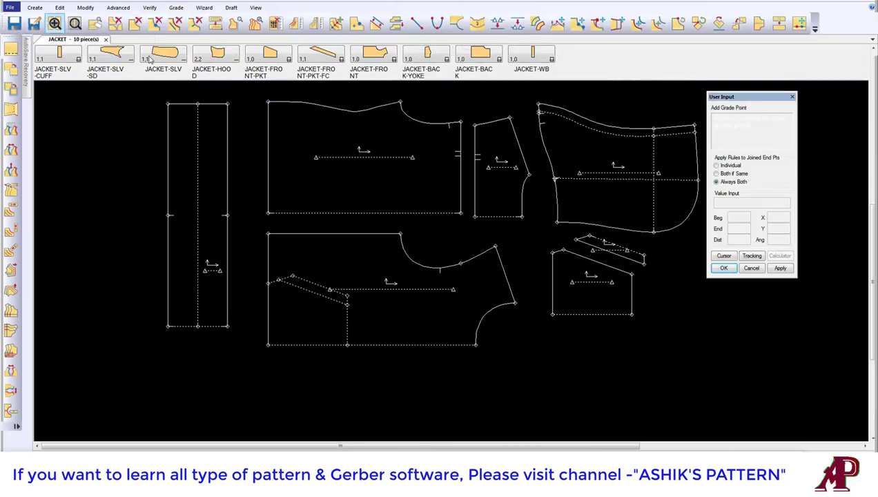
{"action": "left_click", "coordinate": [229, 138]}
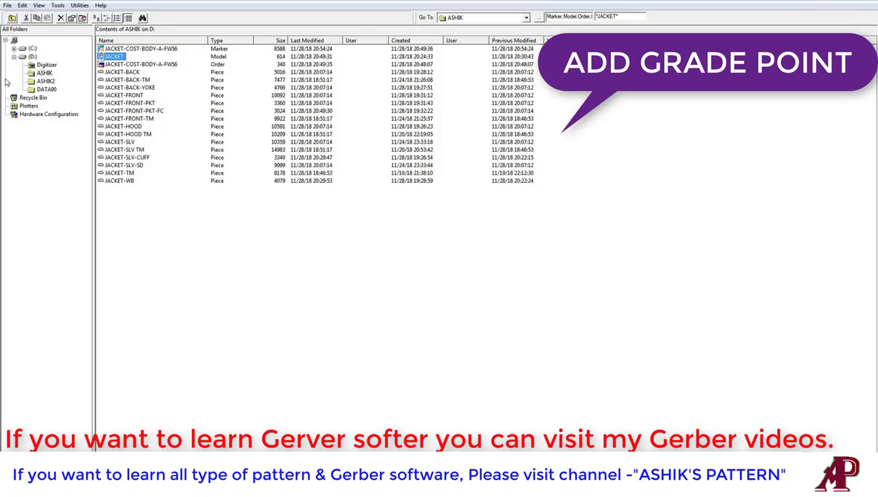
- Filter the ASHIK storage area to 1012* items and open the 1012-PP model
{"action": "left_click", "coordinate": [45, 81]}
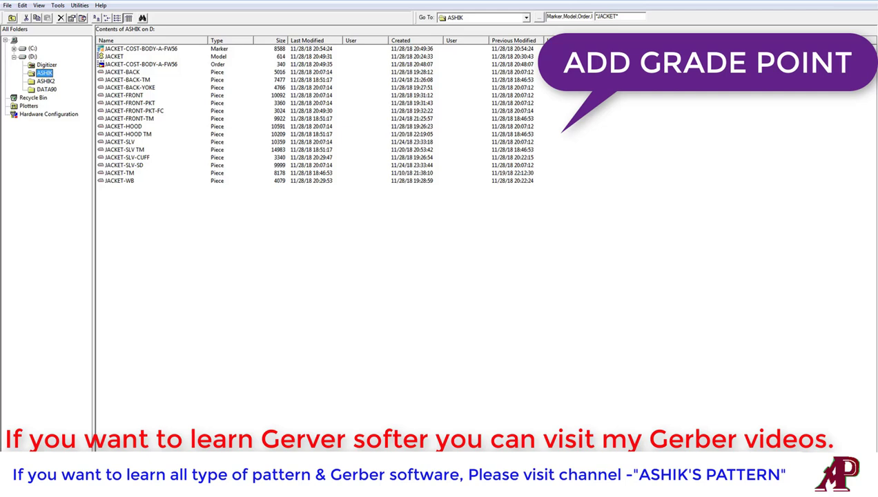
{"action": "left_click", "coordinate": [615, 15]}
{"action": "type", "text": "*1012*"}
{"action": "key", "text": "Return"}
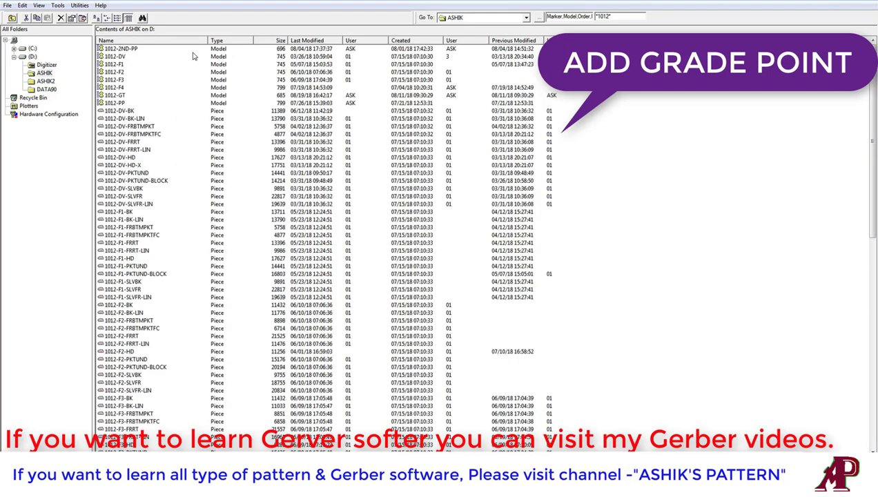
{"action": "left_click", "coordinate": [114, 102]}
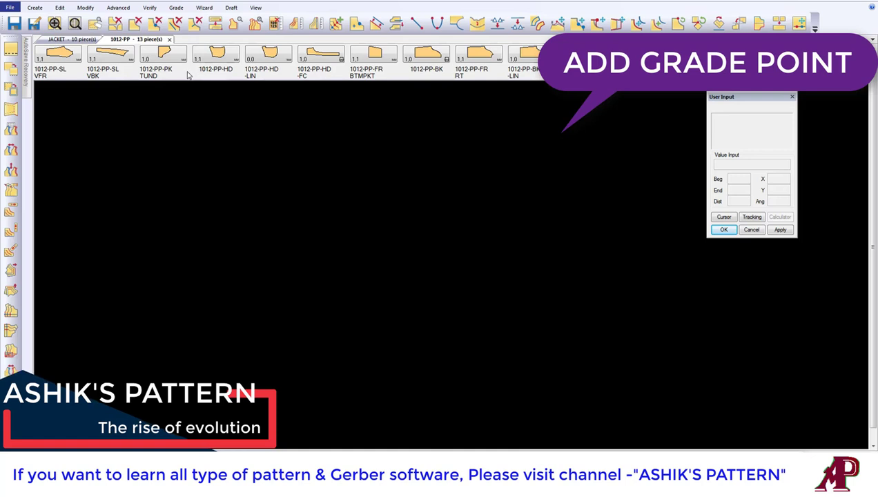
{"action": "right_click", "coordinate": [190, 75]}
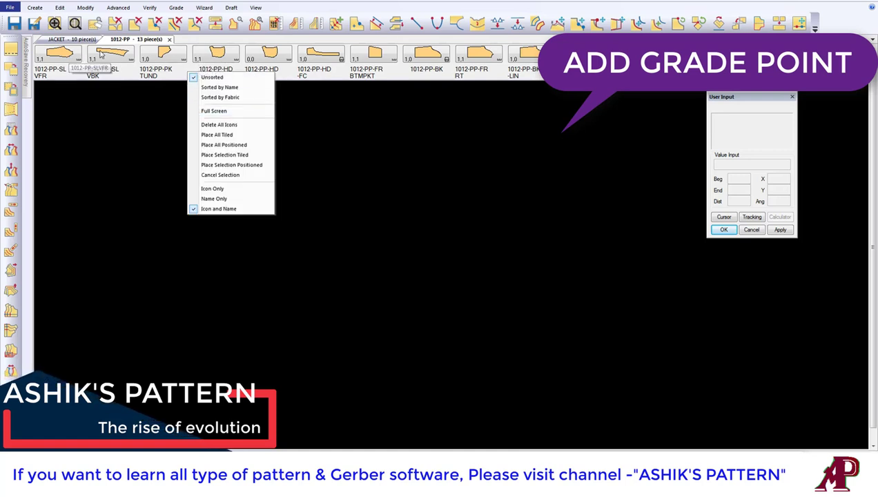
{"action": "left_click", "coordinate": [148, 204]}
{"action": "left_click_drag", "start_coordinate": [111, 55], "coordinate": [337, 251]}
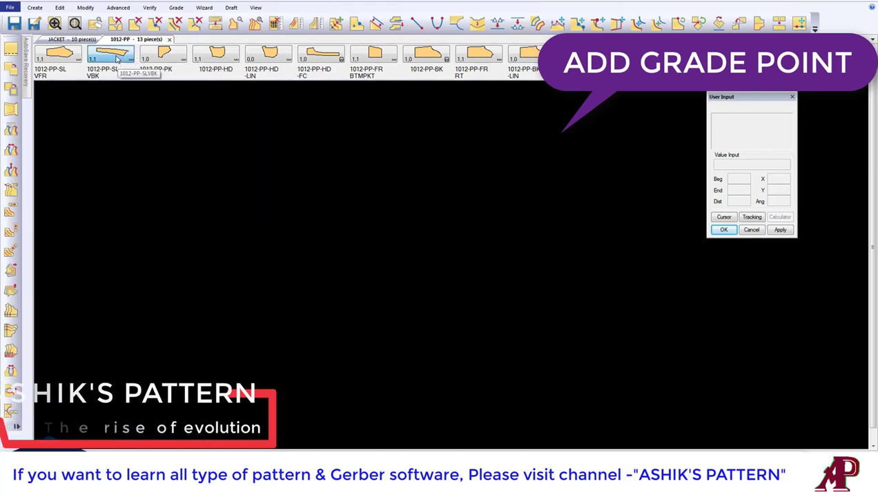
{"action": "scroll", "coordinate": [337, 251], "scroll_direction": "up", "scroll_amount": 3}
{"action": "scroll", "coordinate": [341, 221], "scroll_direction": "down", "scroll_amount": 2}
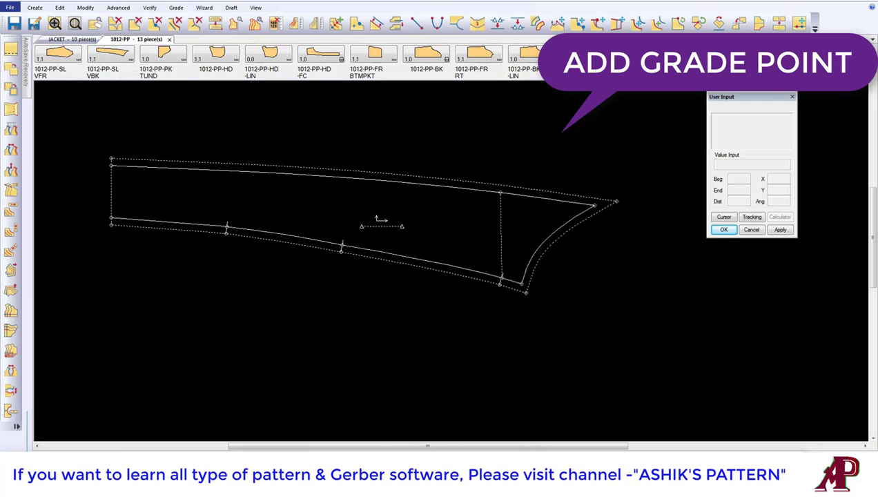
{"action": "left_click", "coordinate": [235, 22]}
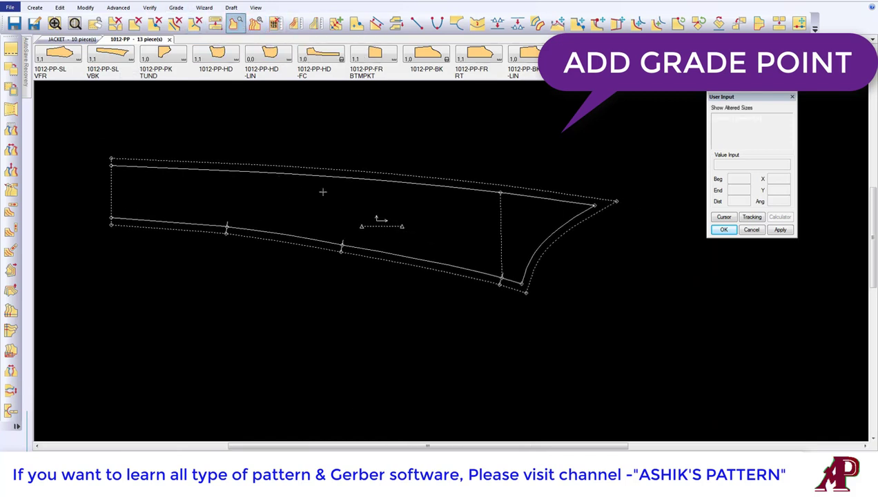
{"action": "left_click", "coordinate": [364, 241]}
{"action": "left_click", "coordinate": [518, 145]}
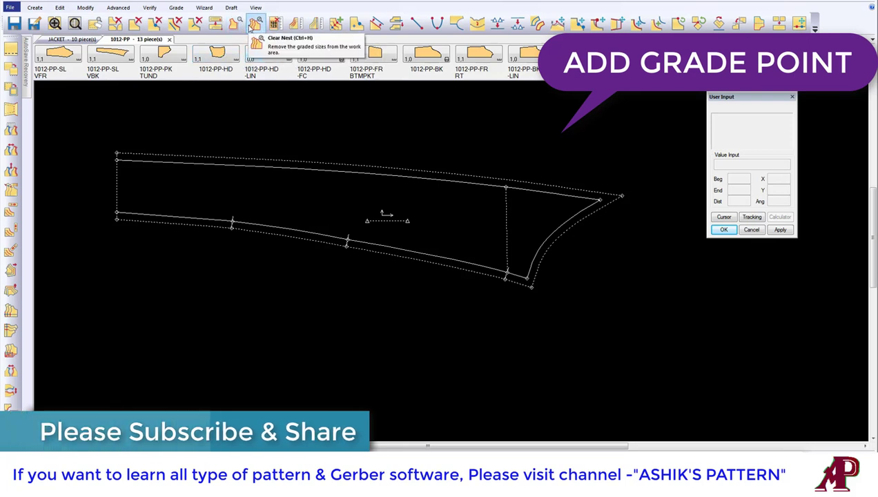
- Show the sleeve piece's full graded nest with every size displayed
{"action": "left_click", "coordinate": [176, 7]}
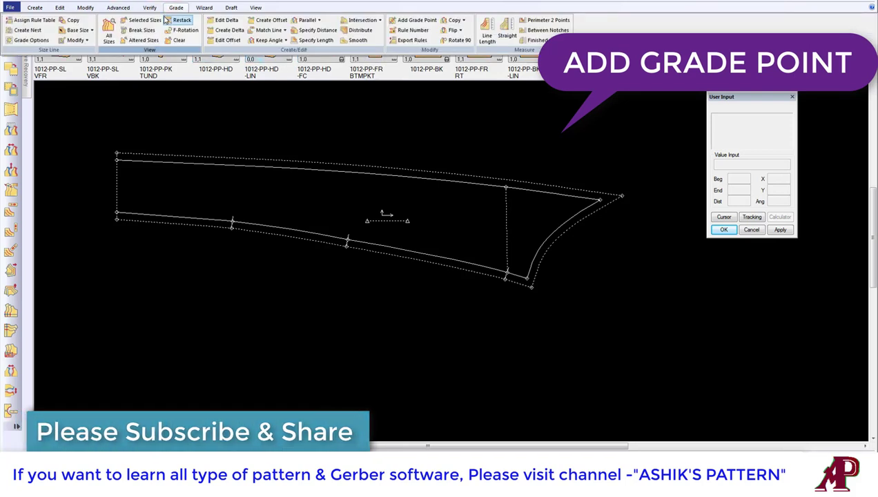
{"action": "left_click", "coordinate": [103, 39]}
{"action": "left_click", "coordinate": [262, 187]}
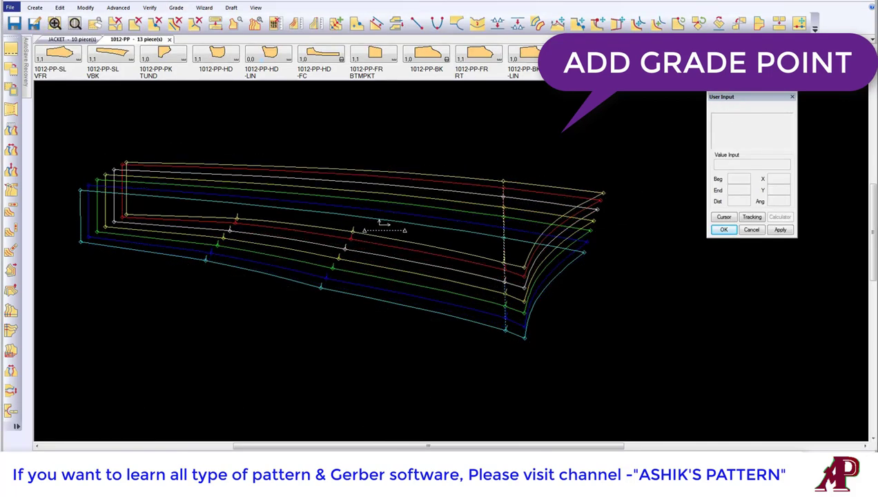
{"action": "scroll", "coordinate": [361, 198], "scroll_direction": "down", "scroll_amount": 1}
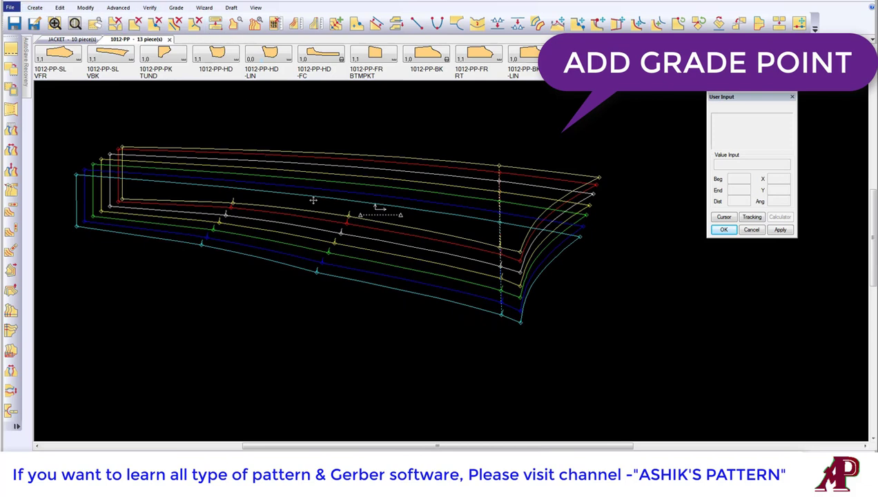
{"action": "scroll", "coordinate": [311, 198], "scroll_direction": "up", "scroll_amount": 1}
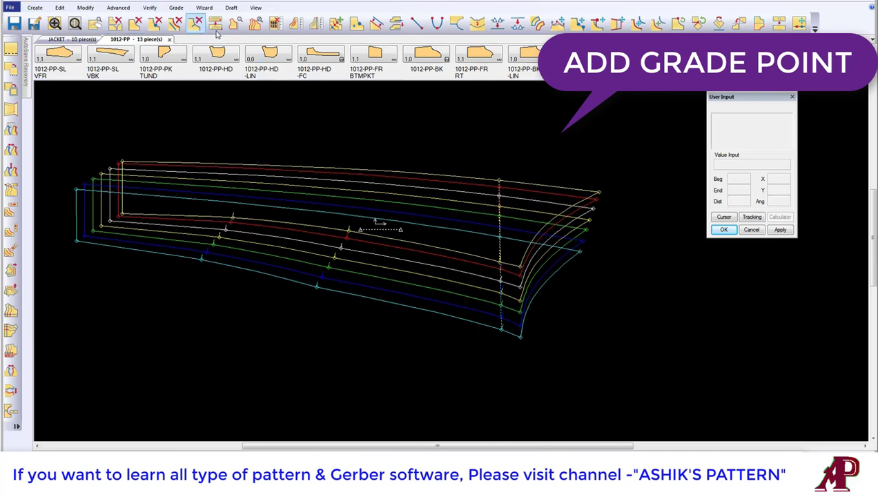
- Start Add Grade Point, then cancel it without adding a point
{"action": "left_click", "coordinate": [176, 7]}
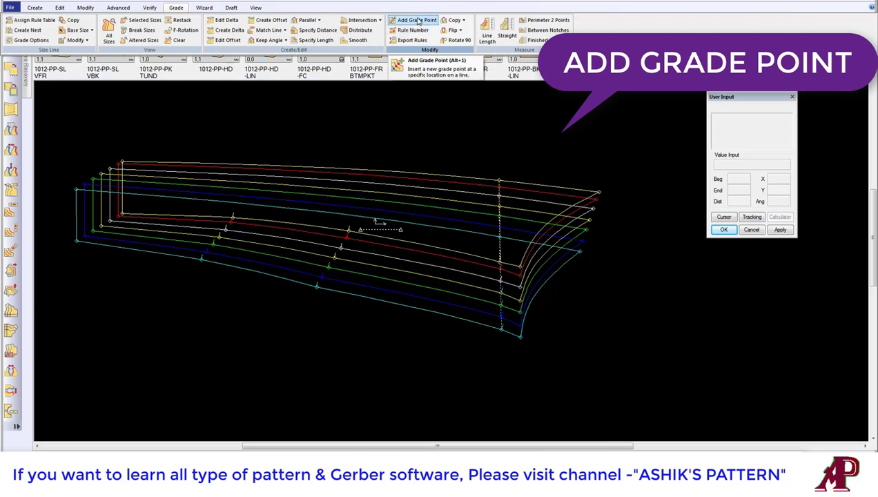
{"action": "left_click", "coordinate": [408, 29]}
{"action": "right_click", "coordinate": [211, 130]}
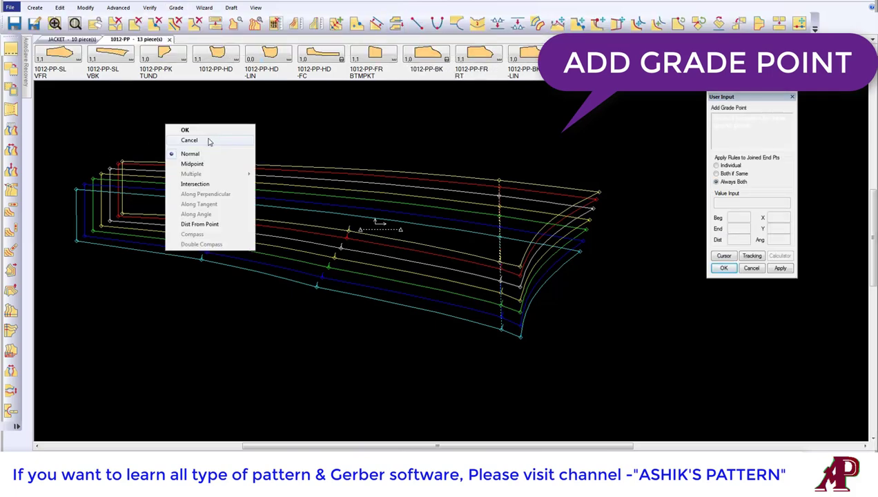
{"action": "left_click", "coordinate": [209, 139]}
{"action": "scroll", "coordinate": [273, 135], "scroll_direction": "down", "scroll_amount": 3}
- Draw a new rectangle piece below the graded sleeve nest
{"action": "left_click", "coordinate": [38, 8]}
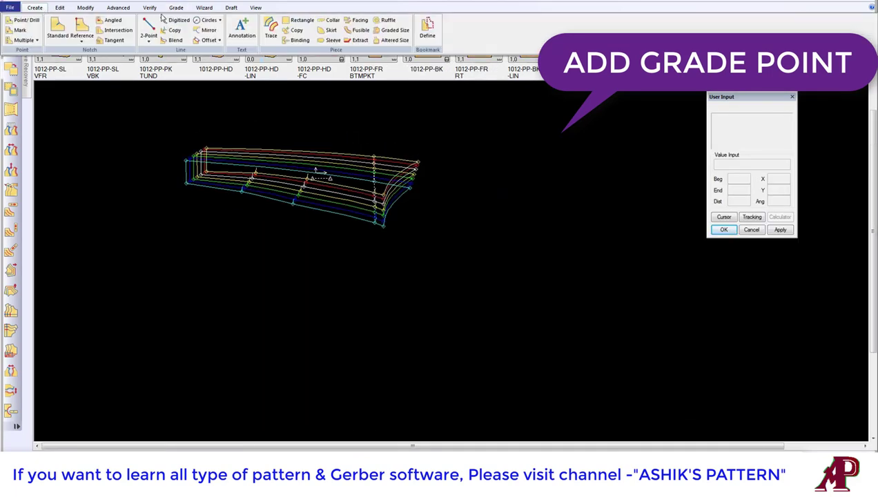
{"action": "left_click", "coordinate": [289, 23]}
{"action": "left_click", "coordinate": [191, 288]}
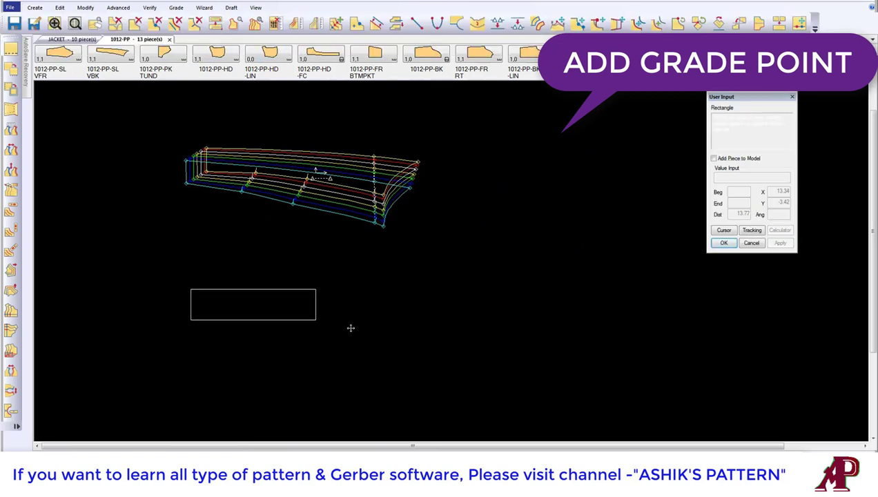
{"action": "left_click", "coordinate": [367, 327]}
{"action": "right_click", "coordinate": [315, 269]}
{"action": "left_click", "coordinate": [322, 274]}
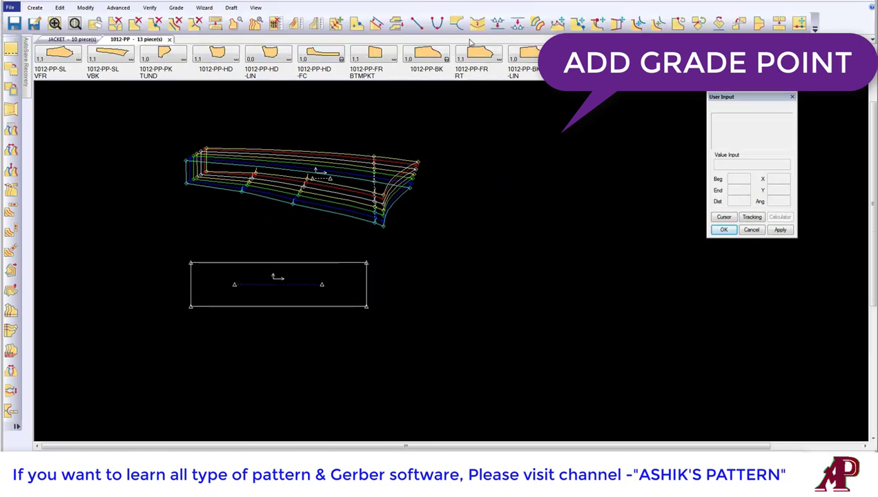
- Draw a slanted two-point line from inside the rectangle's right side to below it
{"action": "left_click", "coordinate": [416, 23]}
{"action": "left_click", "coordinate": [339, 277]}
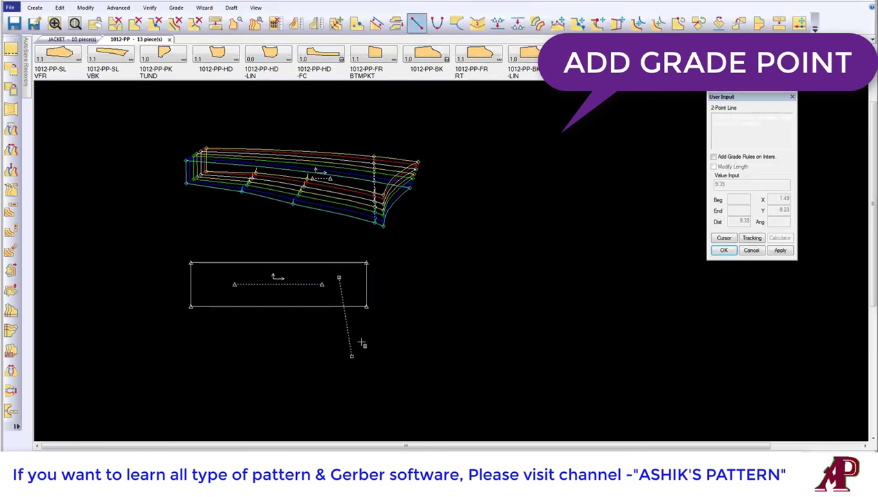
{"action": "left_click", "coordinate": [351, 356]}
{"action": "right_click", "coordinate": [373, 414]}
{"action": "left_click", "coordinate": [386, 160]}
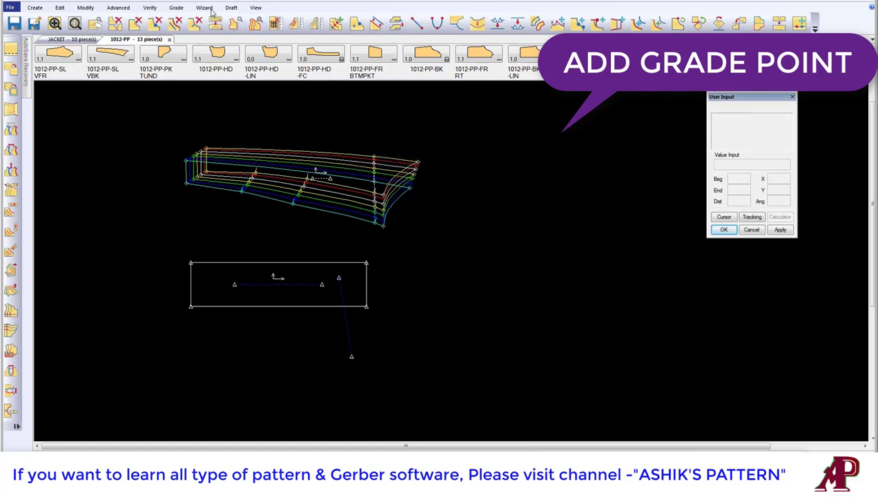
- Try adding a grade point on the slanted line and dismiss the not-enough-sizes warning
{"action": "left_click", "coordinate": [176, 7]}
{"action": "left_click", "coordinate": [417, 20]}
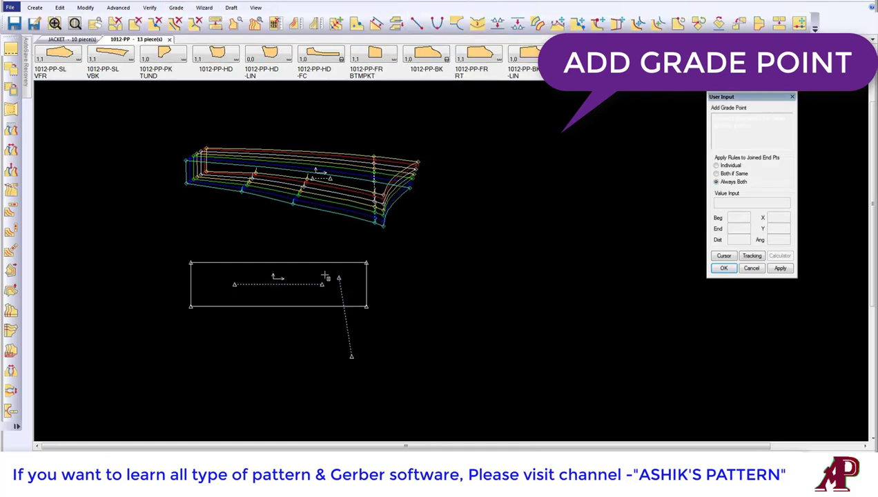
{"action": "left_click", "coordinate": [347, 331]}
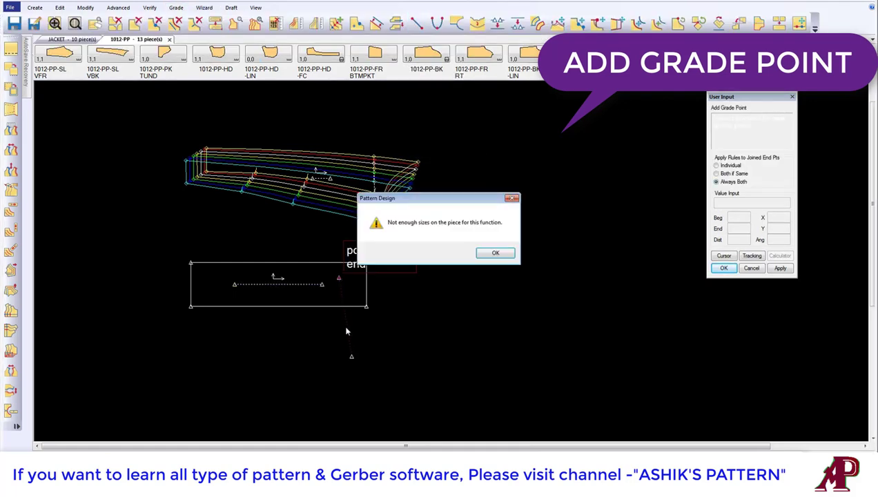
{"action": "left_click", "coordinate": [495, 253]}
{"action": "left_click", "coordinate": [176, 8]}
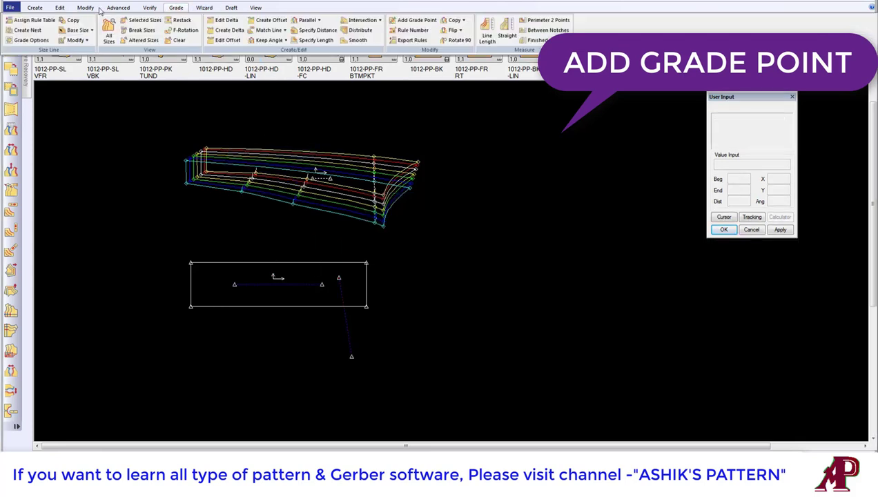
- Copy the size line onto the rectangle piece
{"action": "left_click", "coordinate": [69, 15]}
{"action": "left_click", "coordinate": [306, 263]}
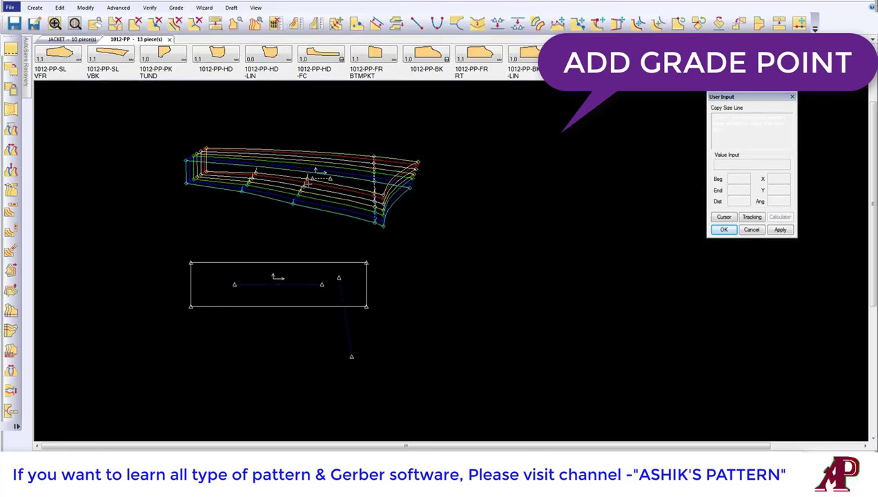
{"action": "right_click", "coordinate": [313, 224]}
{"action": "key", "text": "Return"}
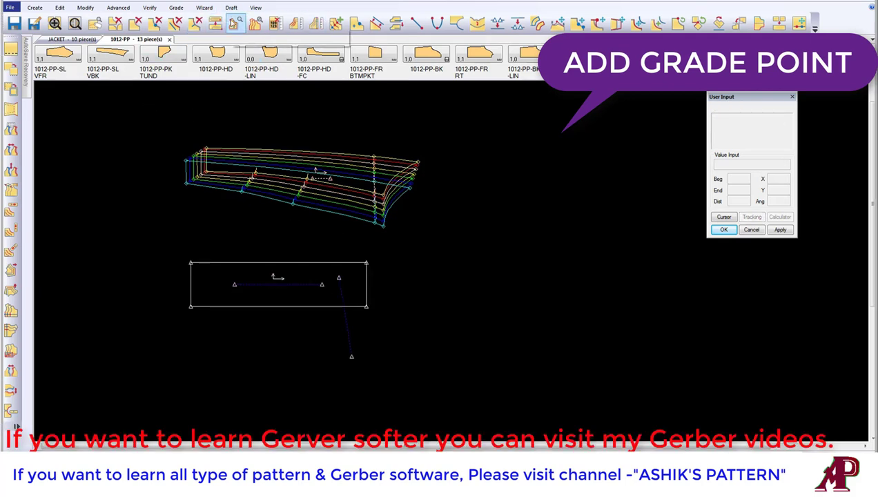
- Make both ends of the slanted line into grade points
{"action": "left_click", "coordinate": [176, 8]}
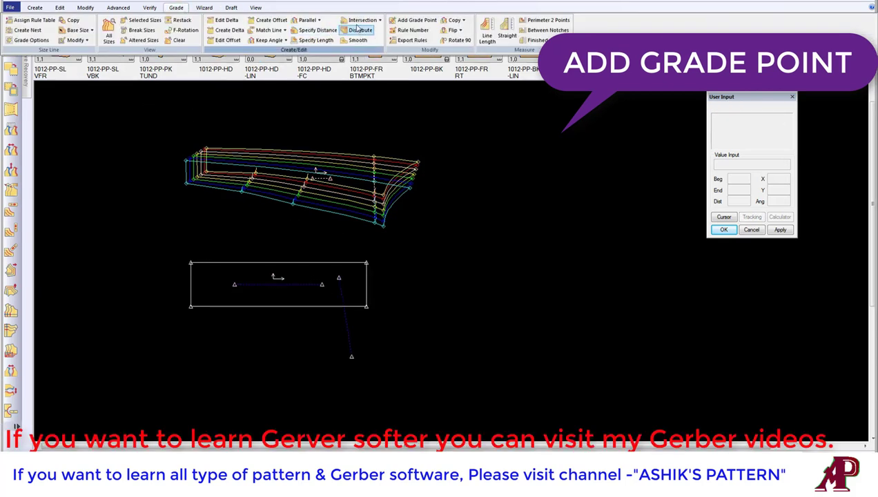
{"action": "left_click", "coordinate": [408, 23]}
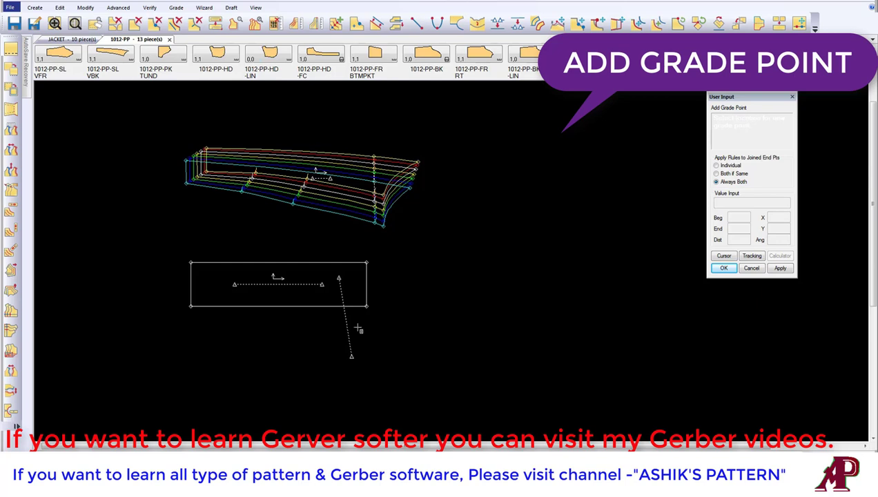
{"action": "left_click", "coordinate": [351, 356]}
{"action": "left_click", "coordinate": [339, 279]}
{"action": "key", "text": "Return"}
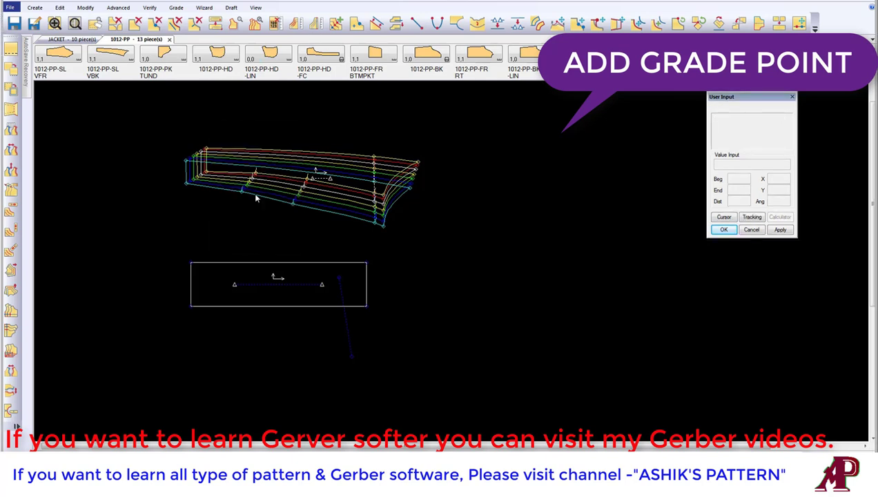
- Split the rectangle's top edge near its middle and make the split a grade point
{"action": "left_click", "coordinate": [517, 23]}
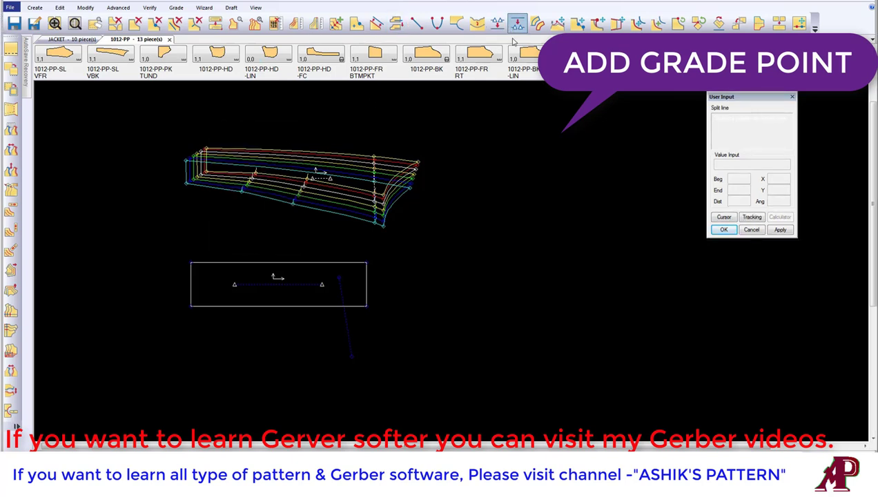
{"action": "left_click", "coordinate": [285, 263]}
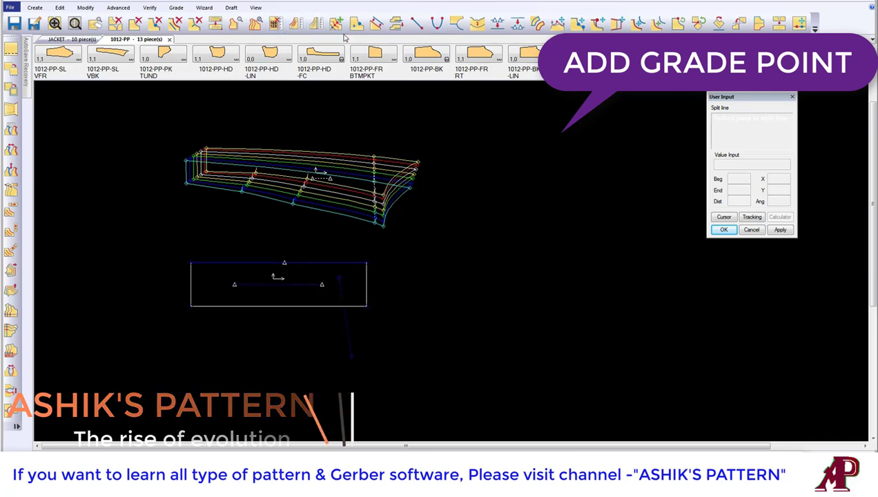
{"action": "left_click", "coordinate": [176, 8]}
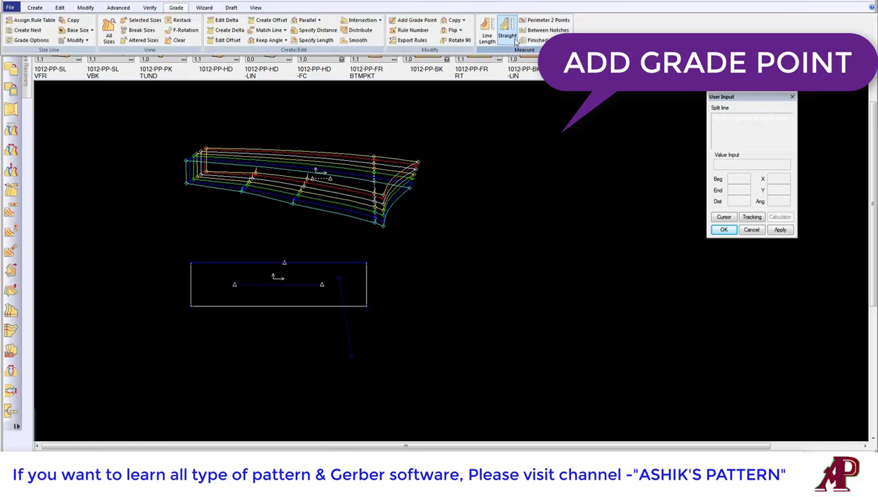
{"action": "left_click", "coordinate": [413, 20]}
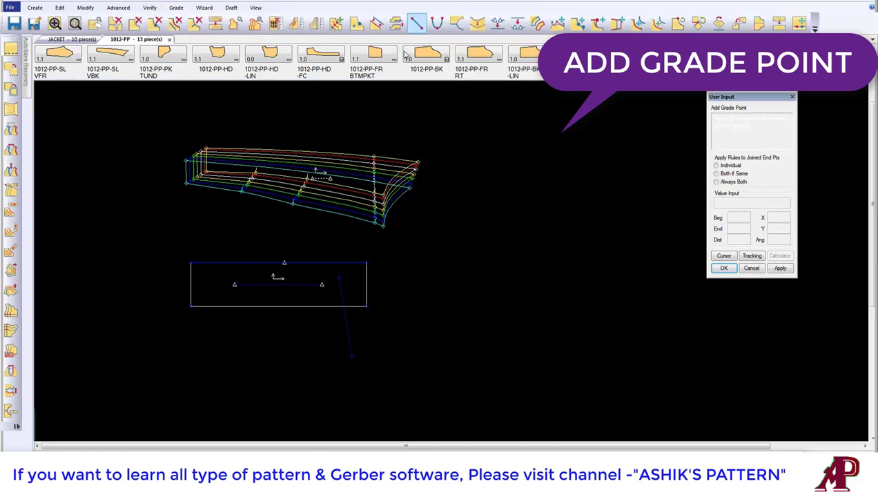
{"action": "left_click", "coordinate": [284, 261]}
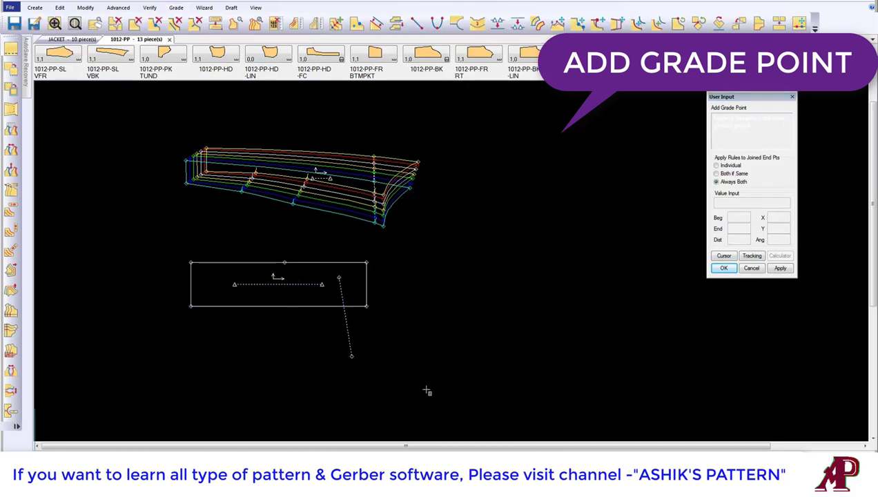
{"action": "right_click", "coordinate": [238, 91]}
{"action": "left_click", "coordinate": [262, 97]}
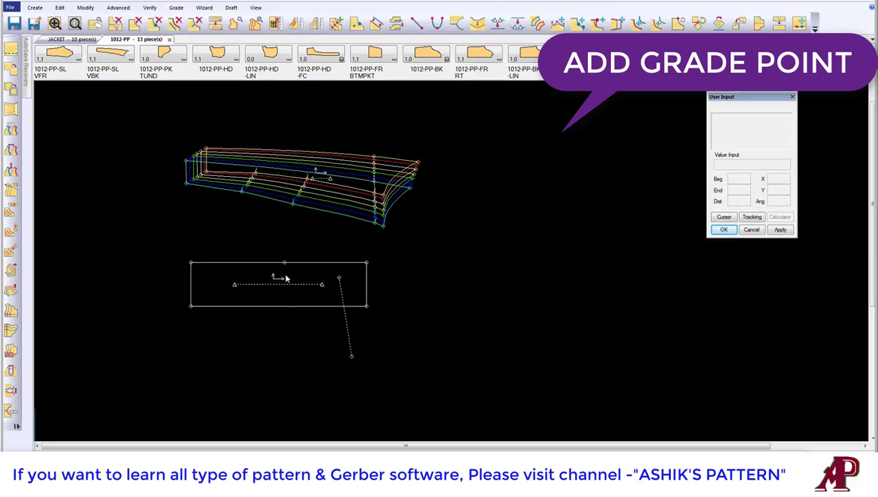
{"action": "scroll", "coordinate": [266, 148], "scroll_direction": "up", "scroll_amount": 2}
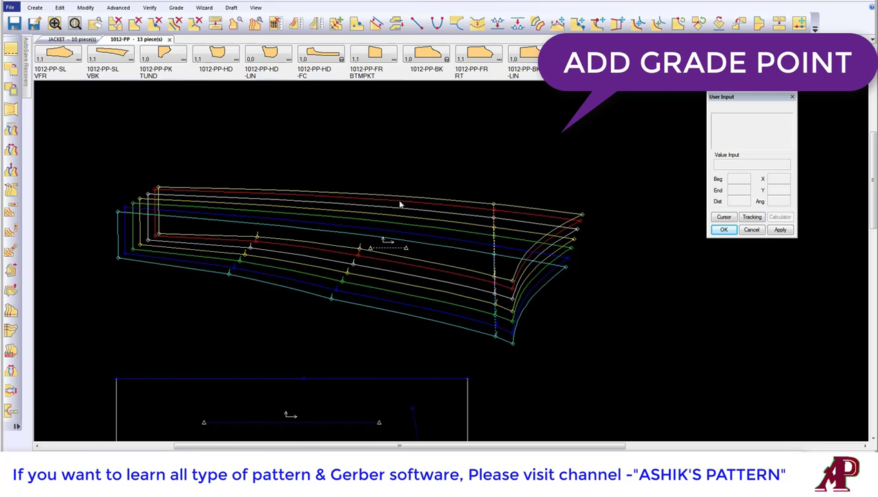
- Draw a vertical two-point internal line across the middle of the sleeve piece
{"action": "left_click", "coordinate": [417, 23]}
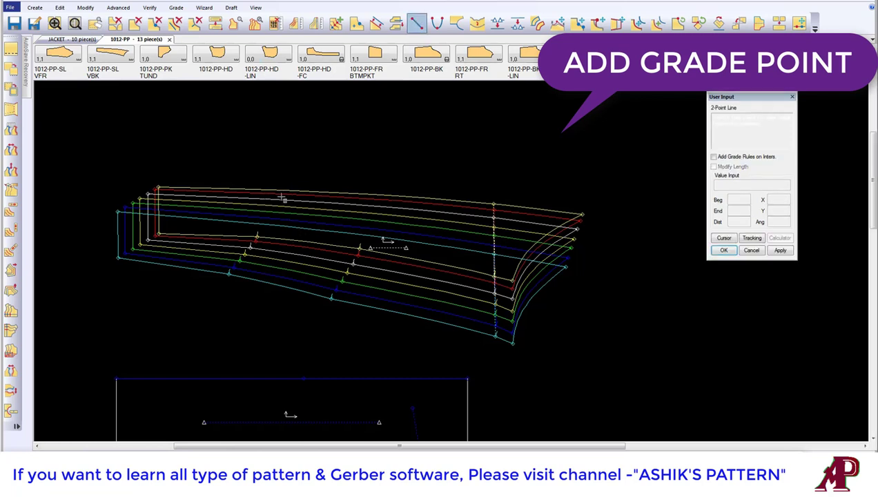
{"action": "left_click", "coordinate": [276, 251]}
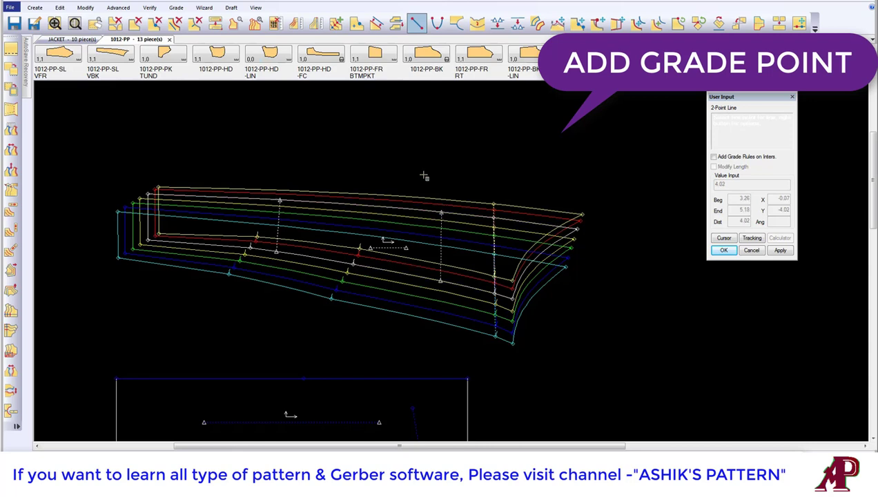
{"action": "right_click", "coordinate": [408, 151]}
{"action": "left_click", "coordinate": [407, 151]}
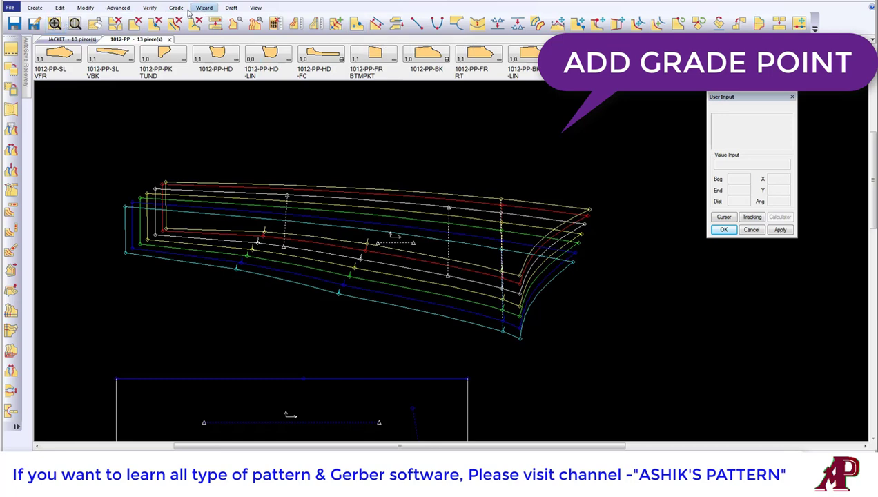
{"action": "left_click", "coordinate": [177, 8]}
- Add grade points on the top internal line where the vertical lines cross it
{"action": "left_click", "coordinate": [414, 21]}
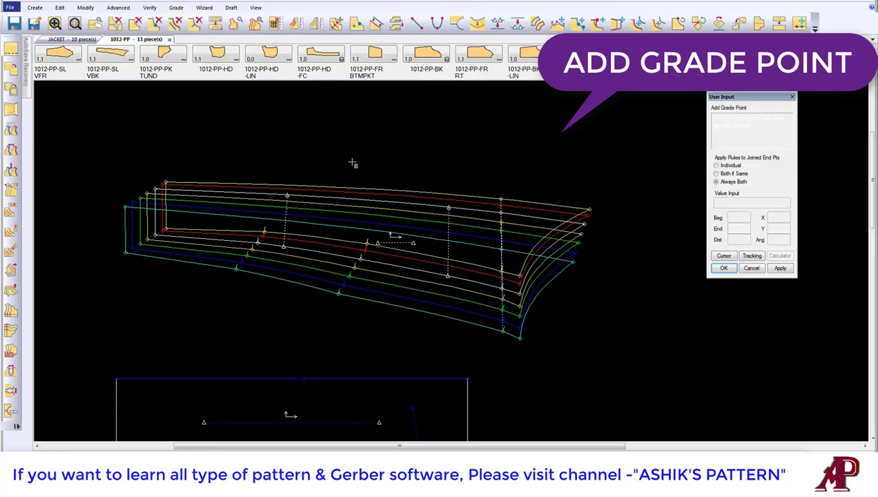
{"action": "left_click", "coordinate": [289, 193]}
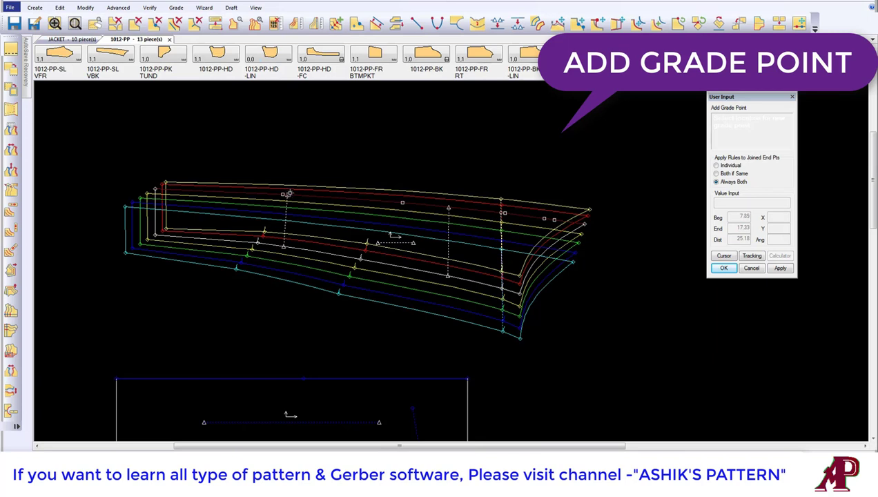
{"action": "left_click", "coordinate": [289, 194]}
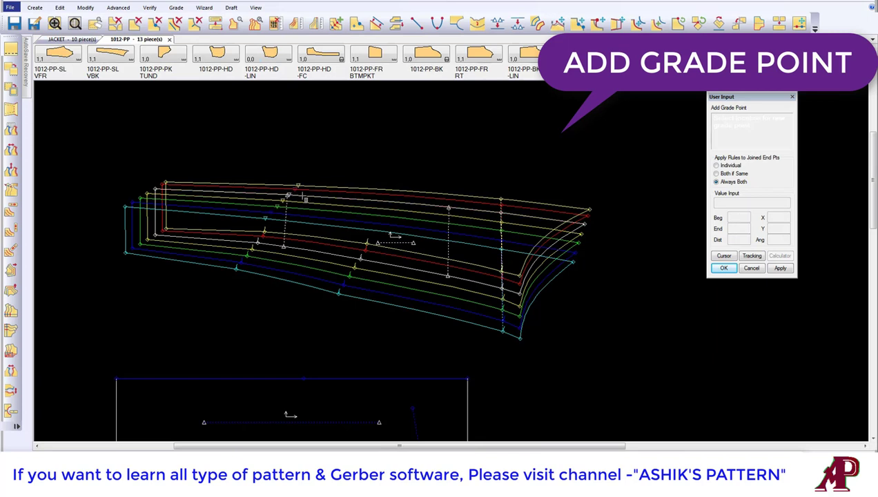
{"action": "left_click", "coordinate": [420, 205]}
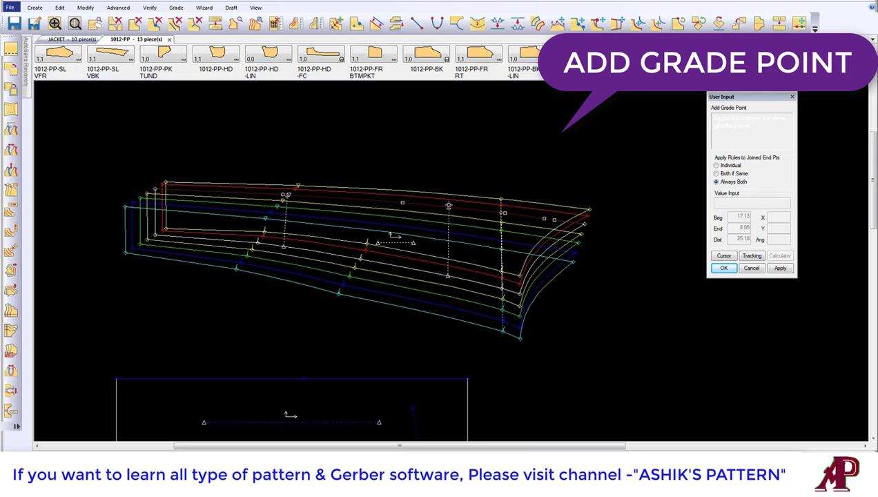
{"action": "right_click", "coordinate": [456, 159]}
{"action": "left_click", "coordinate": [447, 206]}
{"action": "scroll", "coordinate": [384, 173], "scroll_direction": "up", "scroll_amount": 2}
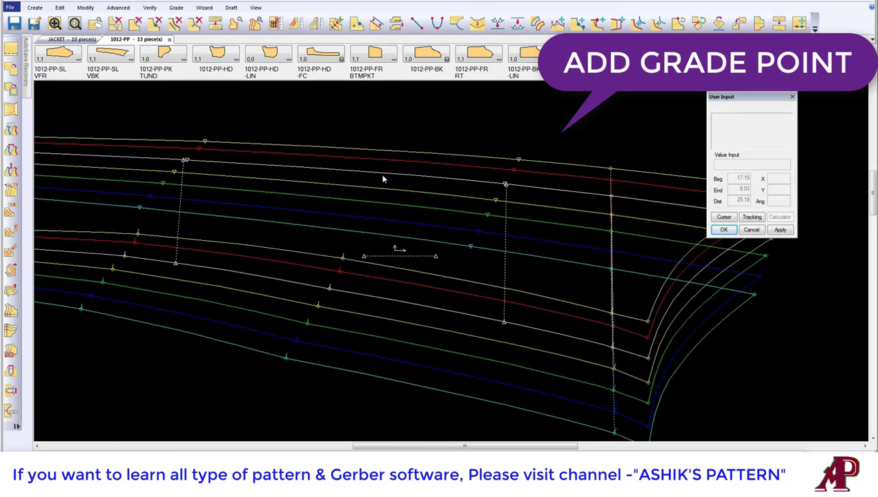
{"action": "scroll", "coordinate": [414, 201], "scroll_direction": "down", "scroll_amount": 1}
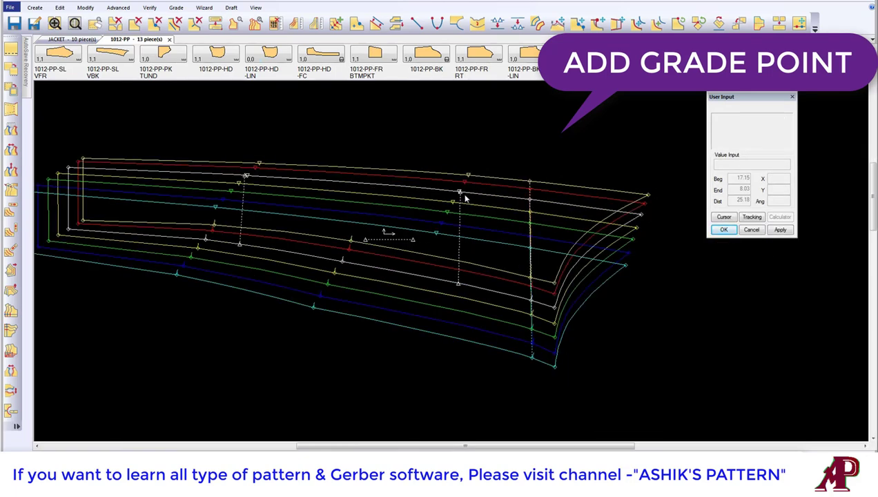
- Split the top internal line at one of the new grade points
{"action": "left_click", "coordinate": [517, 23]}
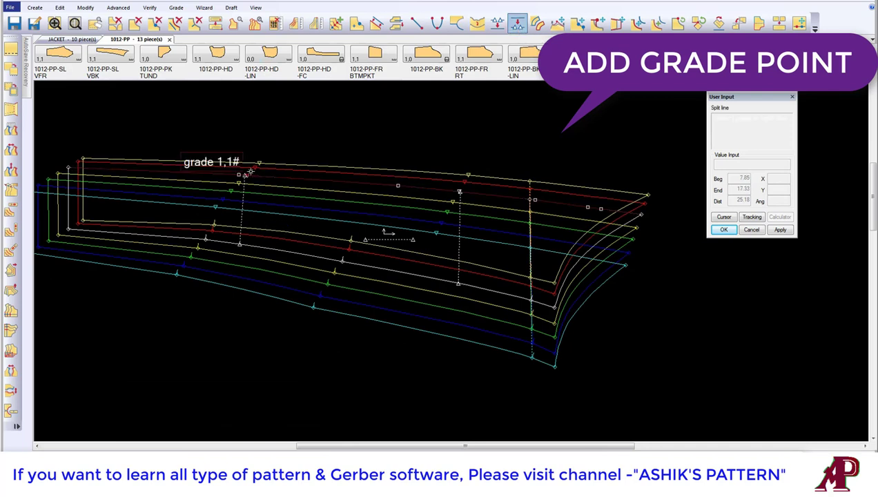
{"action": "left_click", "coordinate": [247, 175]}
{"action": "left_click", "coordinate": [460, 182]}
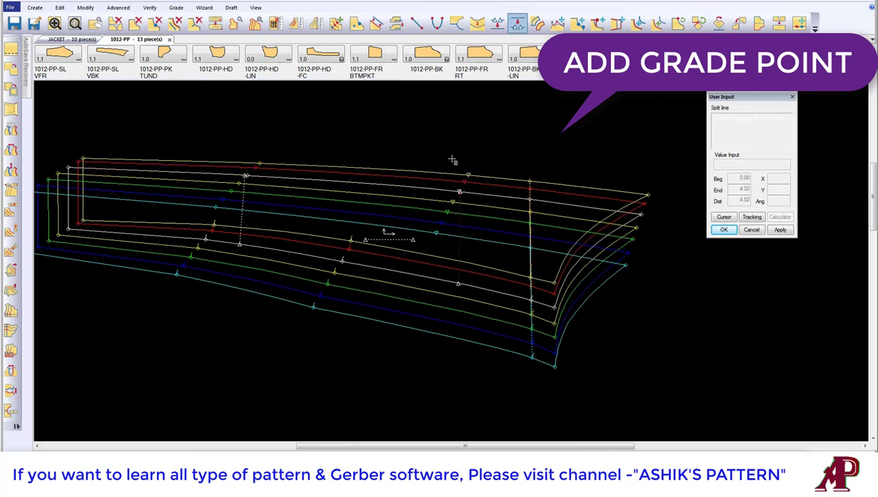
{"action": "left_click", "coordinate": [444, 190]}
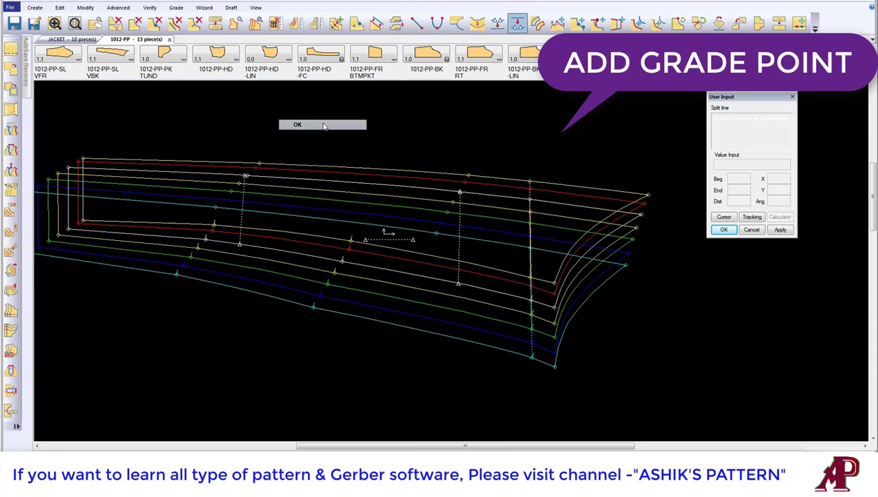
{"action": "left_click", "coordinate": [294, 23]}
- Measure graded lengths of the top line segments and line L36 across XS to 3XL
{"action": "left_click", "coordinate": [191, 166]}
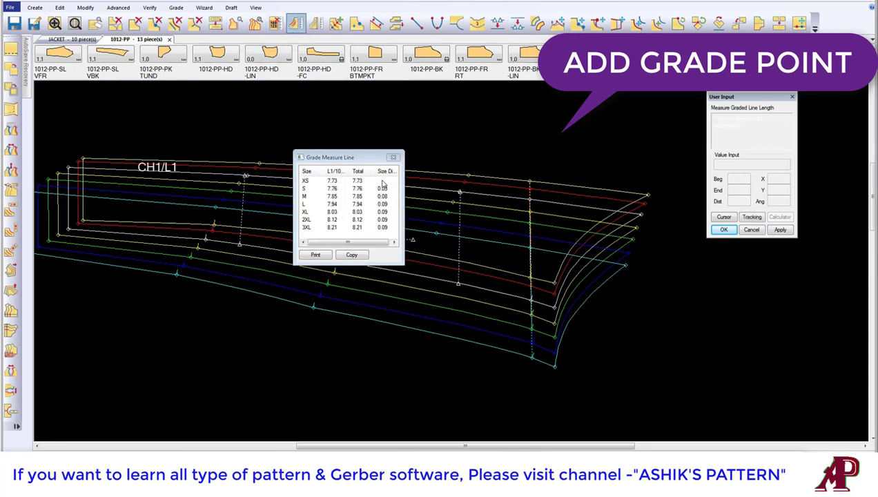
{"action": "left_click", "coordinate": [304, 167]}
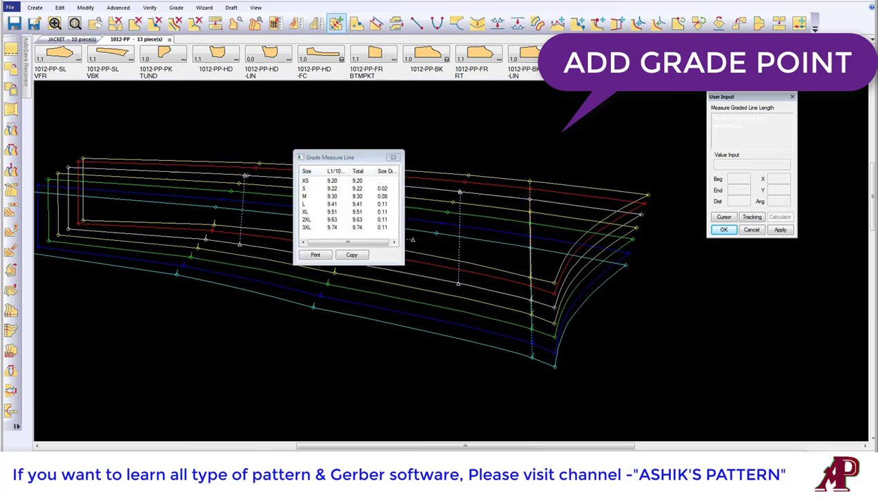
{"action": "left_click", "coordinate": [295, 23]}
{"action": "left_click", "coordinate": [499, 193]}
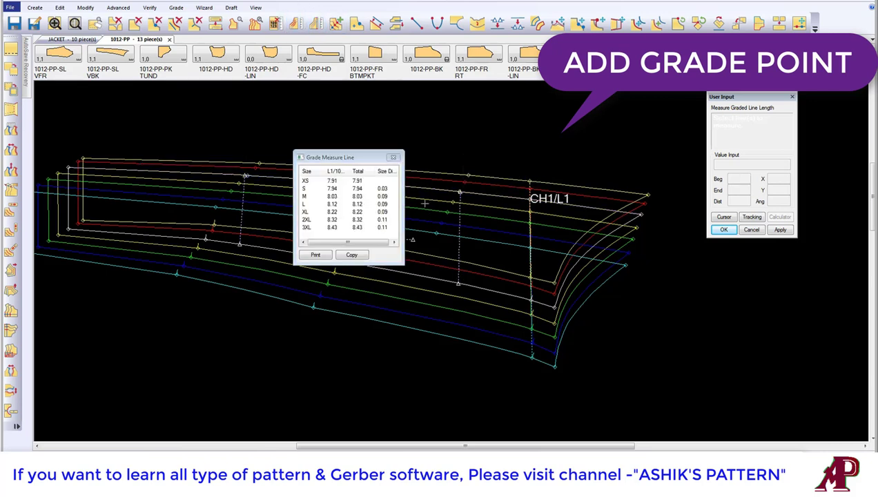
{"action": "right_click", "coordinate": [433, 150]}
{"action": "left_click", "coordinate": [435, 154]}
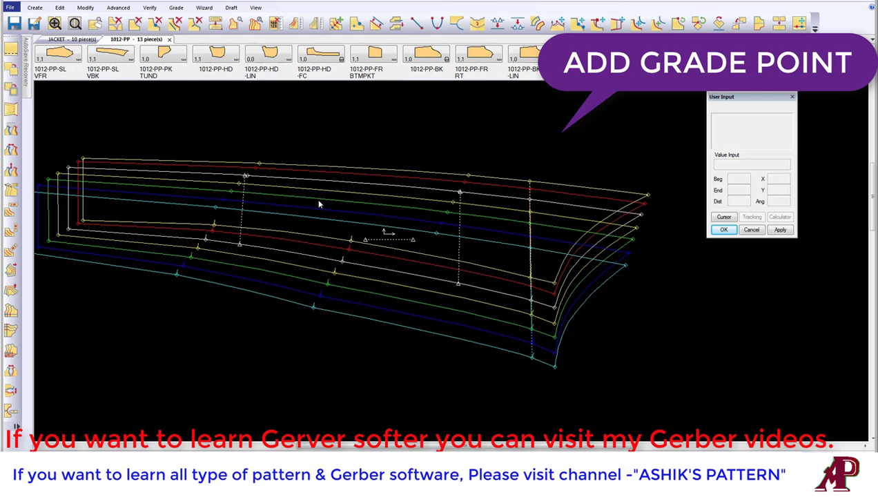
{"action": "scroll", "coordinate": [319, 204], "scroll_direction": "down", "scroll_amount": 2}
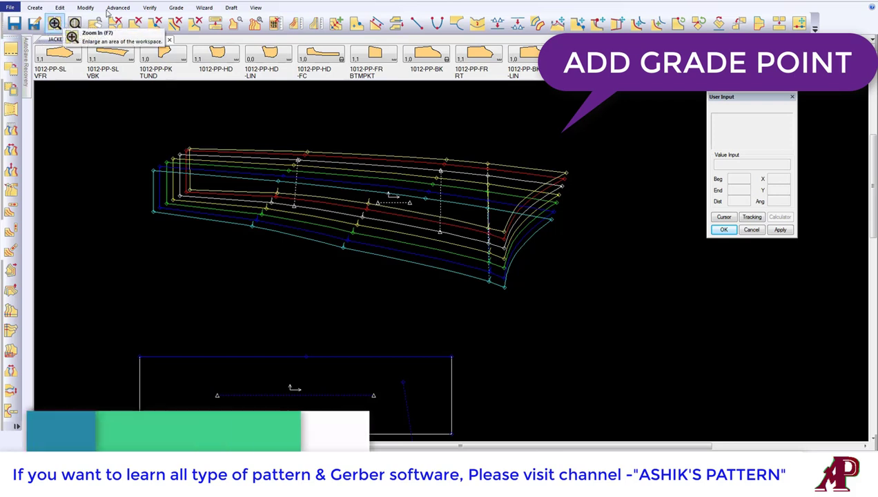
- Add a grade point on the top line 2 in from its start using the Beg/End distances
{"action": "left_click", "coordinate": [180, 8]}
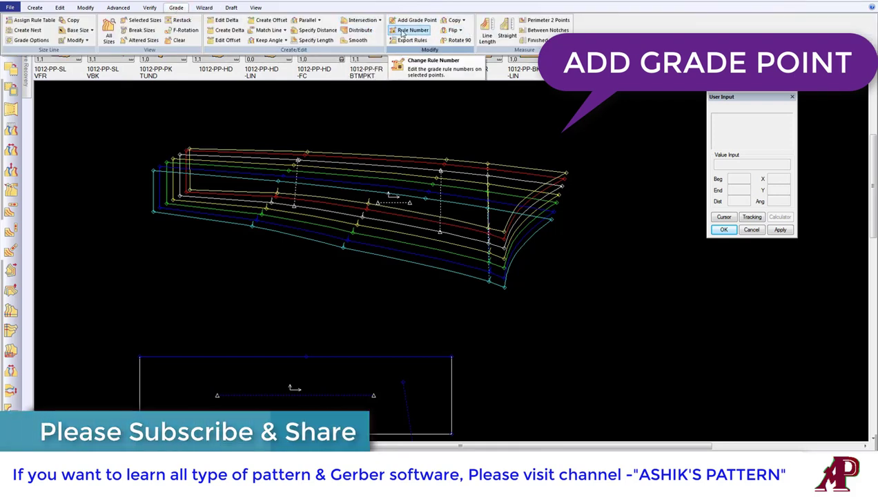
{"action": "left_click", "coordinate": [416, 22]}
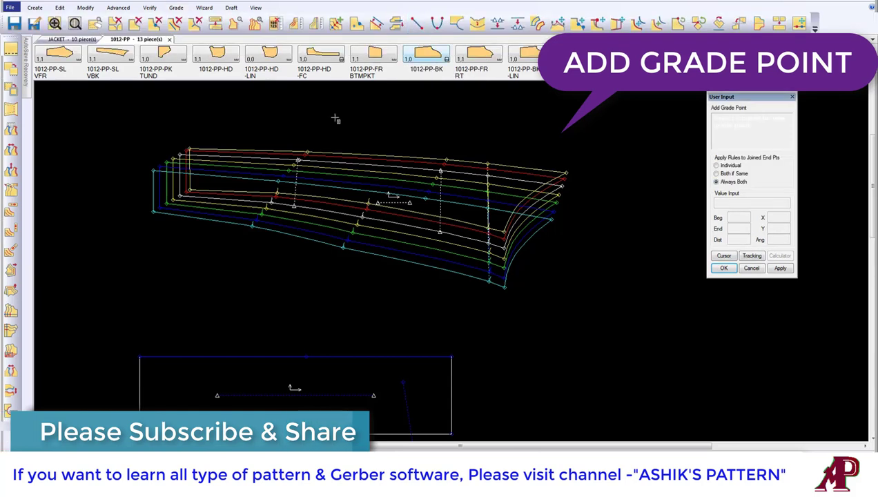
{"action": "left_click", "coordinate": [207, 157]}
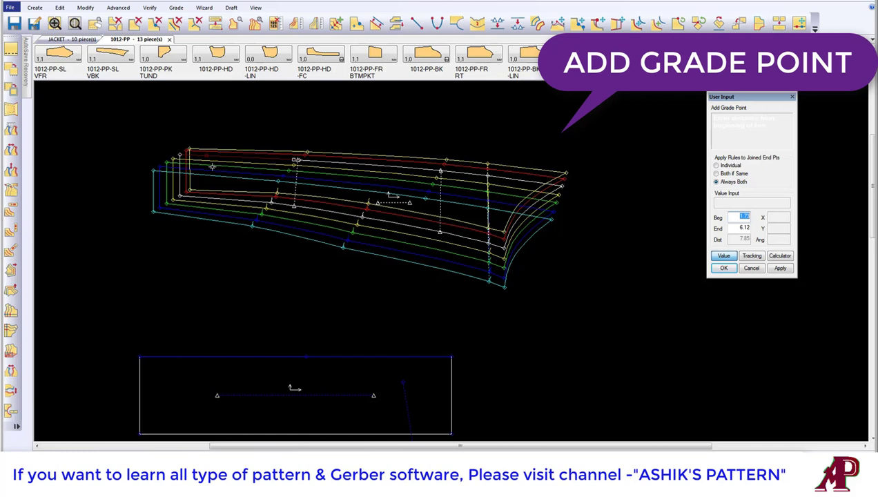
{"action": "double_click", "coordinate": [739, 229]}
{"action": "double_click", "coordinate": [739, 216]}
{"action": "key", "text": "Return"}
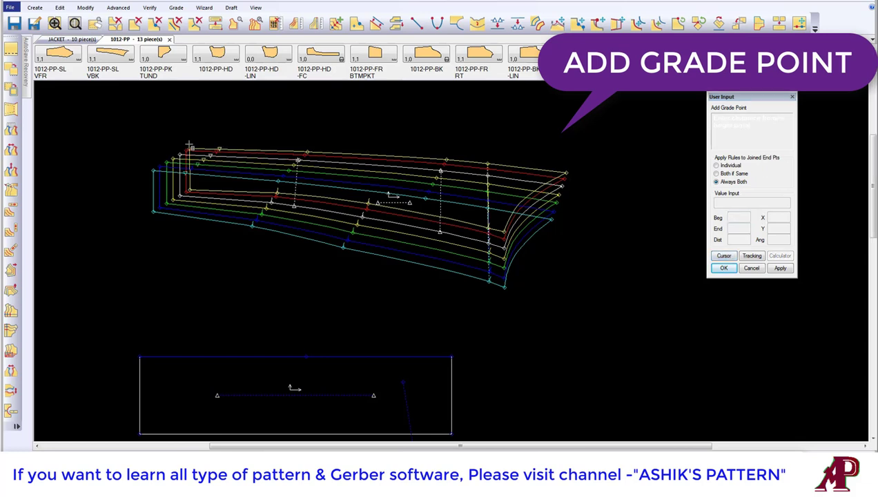
{"action": "scroll", "coordinate": [224, 142], "scroll_direction": "up", "scroll_amount": 3}
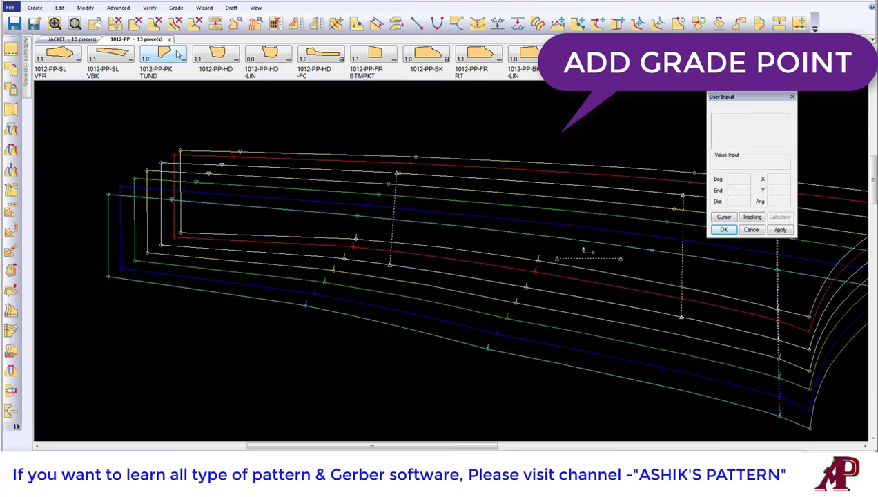
{"action": "left_click", "coordinate": [214, 25]}
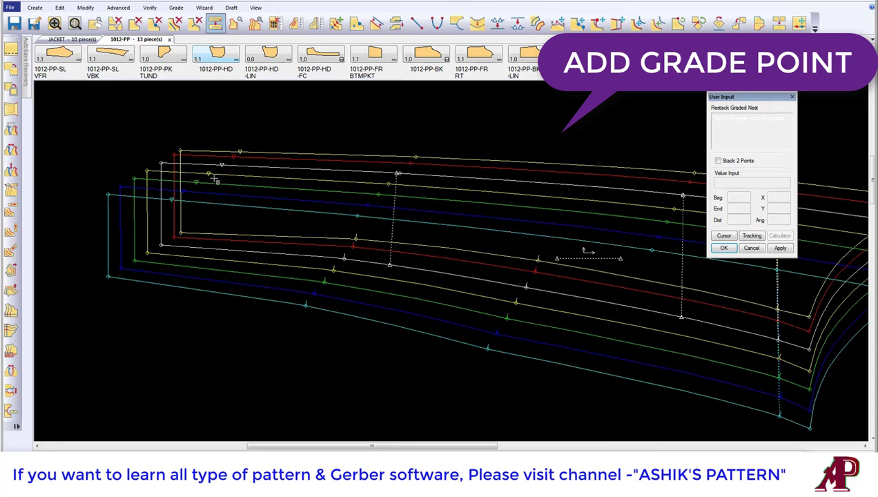
- Restack the graded sleeve nest on its top-left corner, then again on an end point
{"action": "left_click", "coordinate": [159, 157]}
{"action": "left_click", "coordinate": [158, 157]}
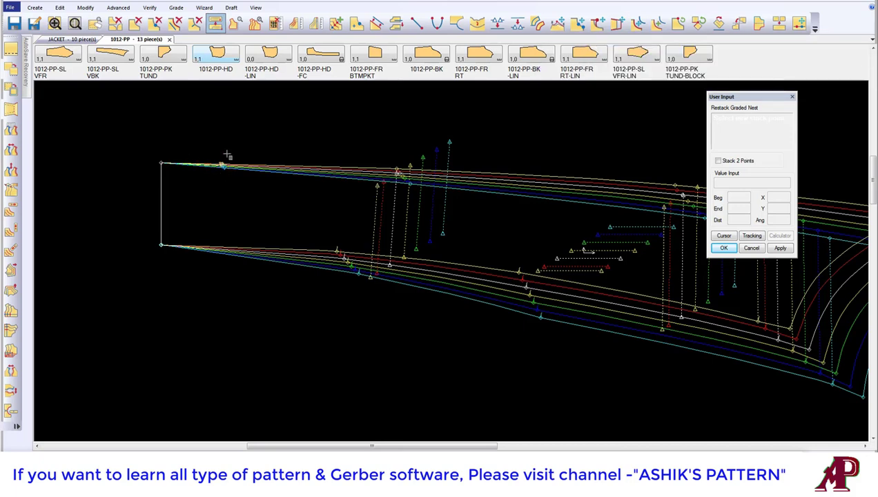
{"action": "left_click", "coordinate": [216, 27]}
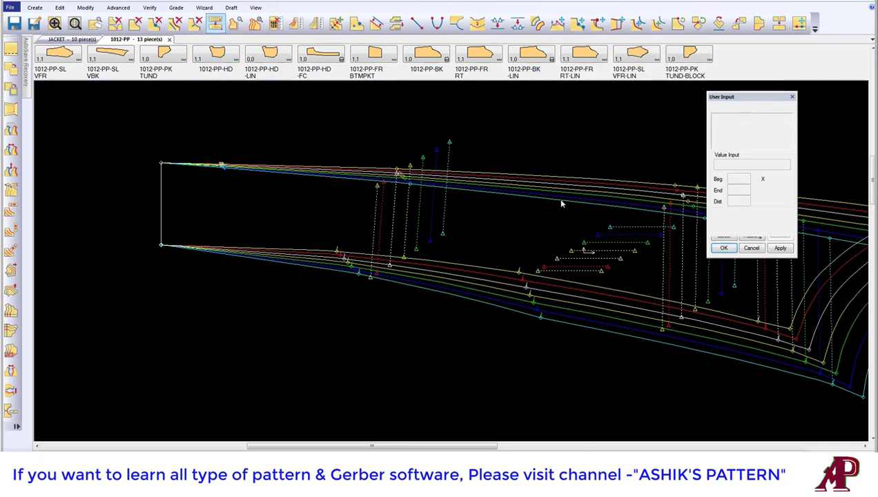
{"action": "left_click", "coordinate": [556, 254]}
{"action": "right_click", "coordinate": [438, 228]}
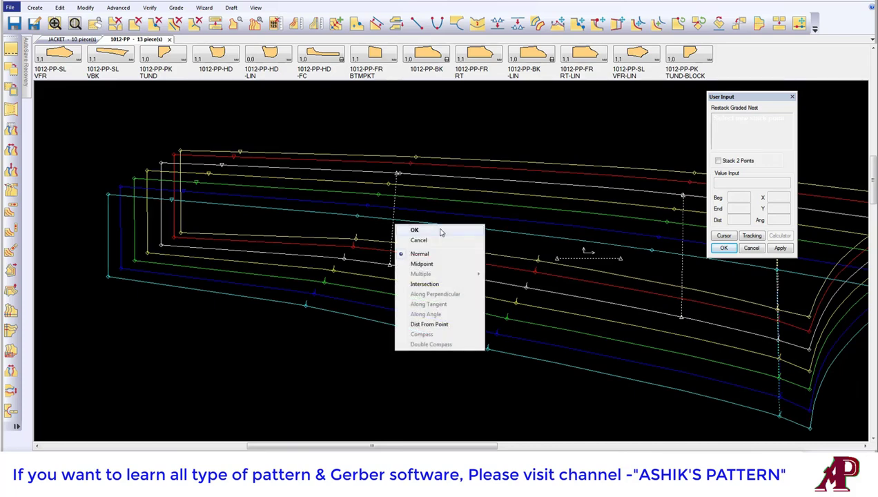
{"action": "left_click", "coordinate": [440, 230]}
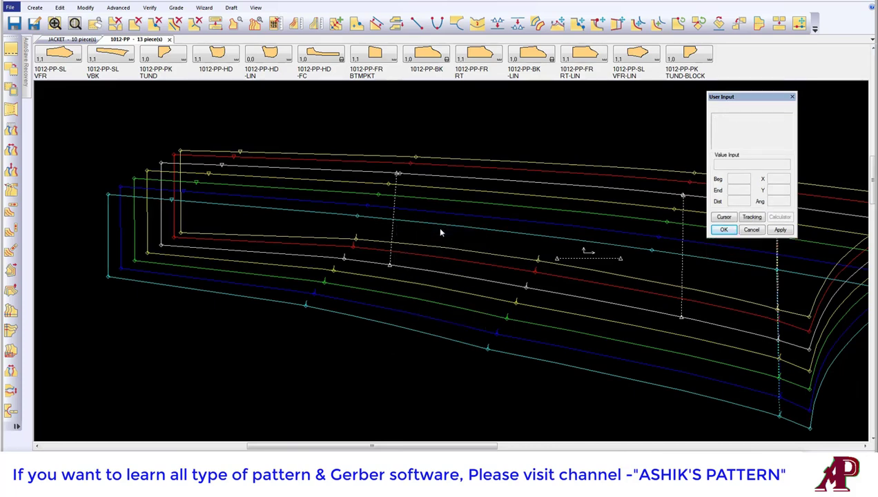
{"action": "middle_click_drag", "start_coordinate": [257, 203], "coordinate": [232, 201]}
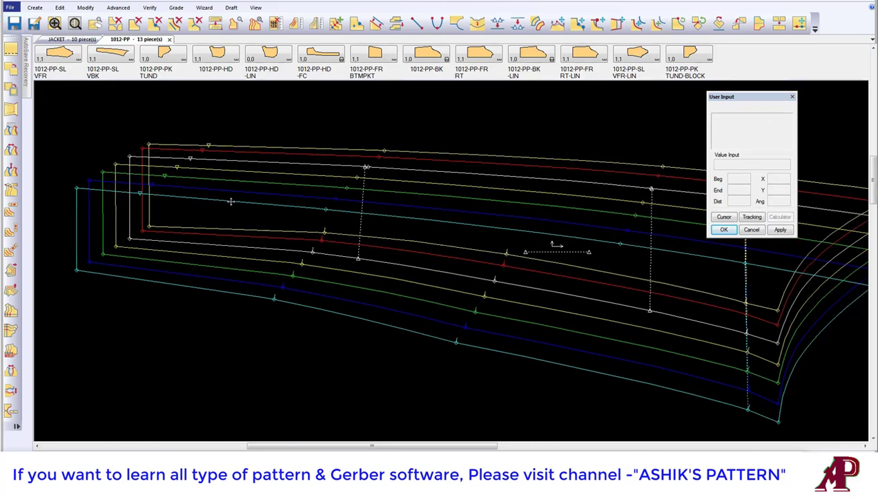